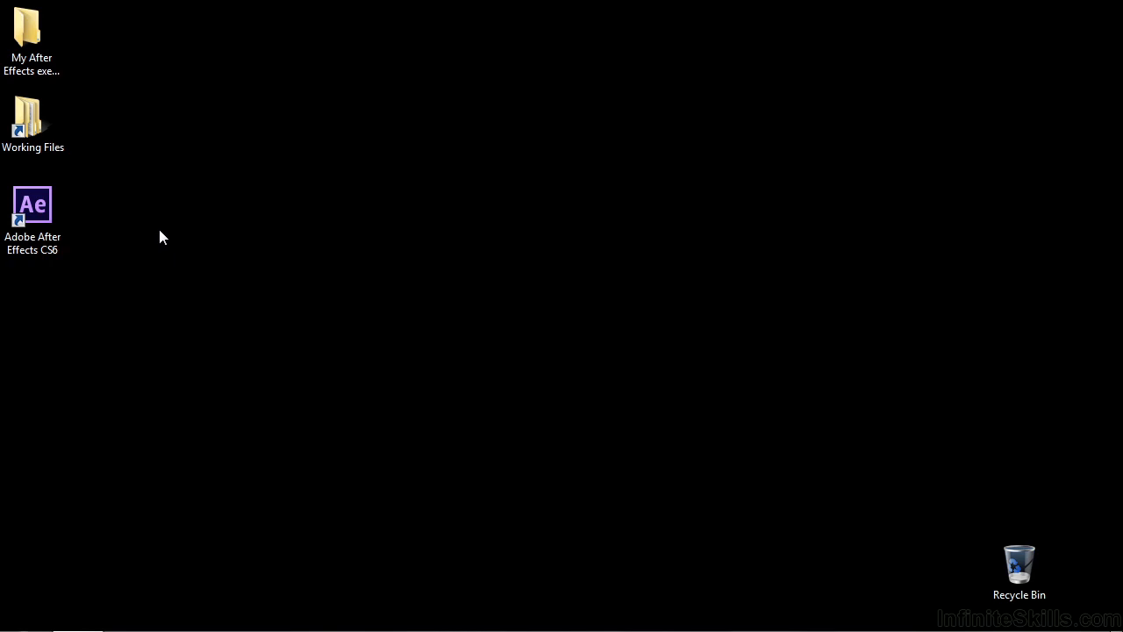
Launch Adobe After Effects CS6 from its desktop shortcut
double_click(46, 206)
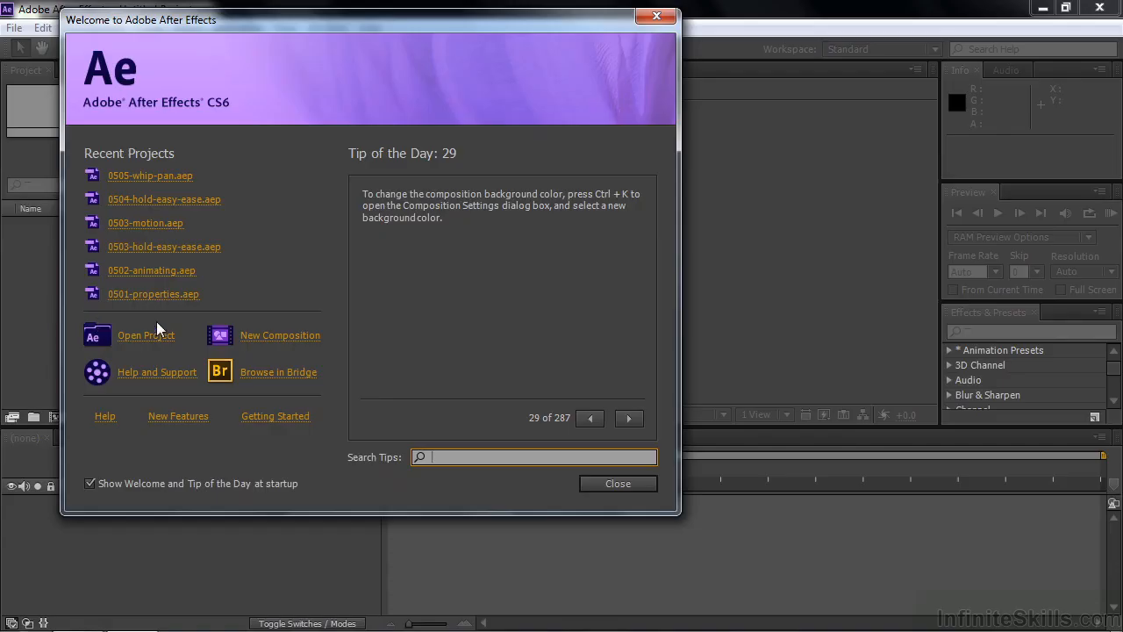
Create Comp 1 from the HDTV 1080 29.97 preset with a white background
click(269, 335)
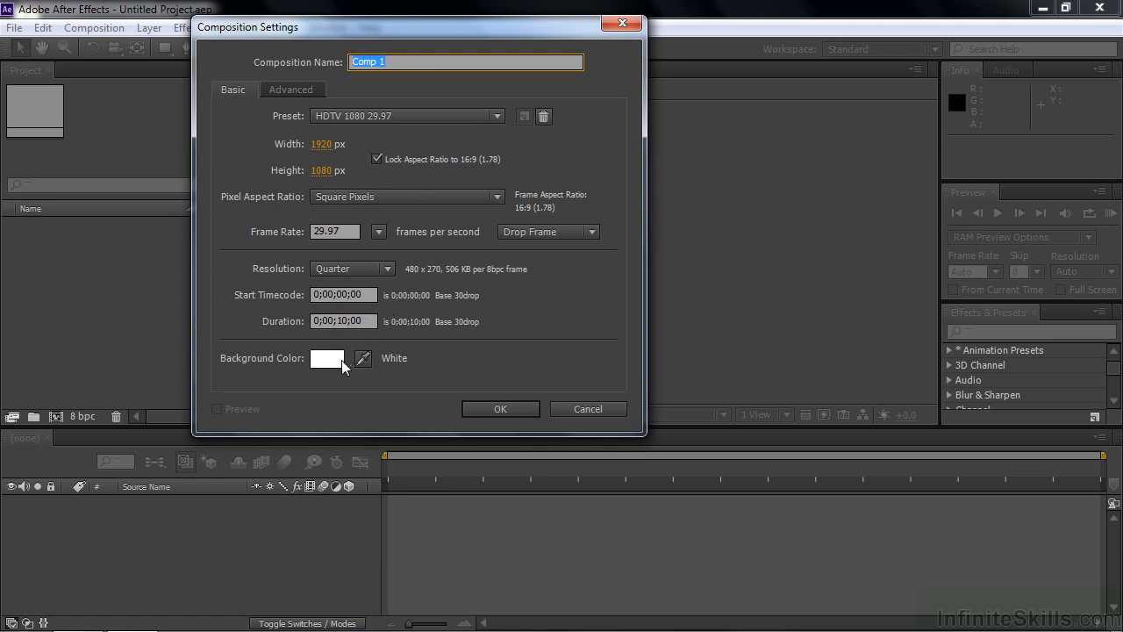
click(502, 408)
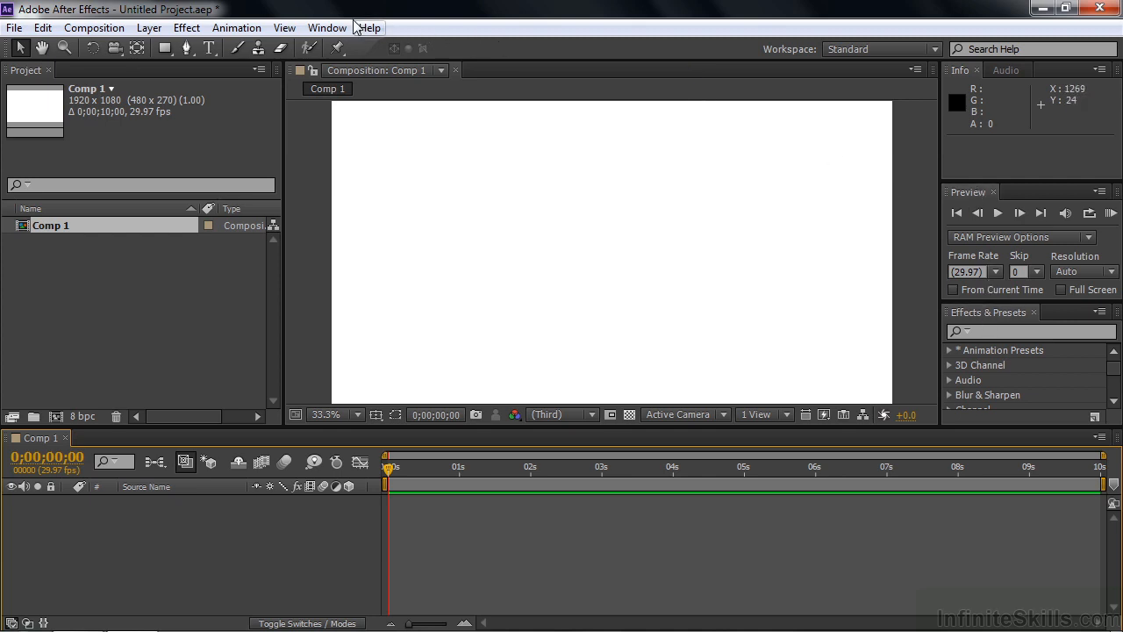
Select the Type tool so the Character and Paragraph panels open automatically
click(211, 50)
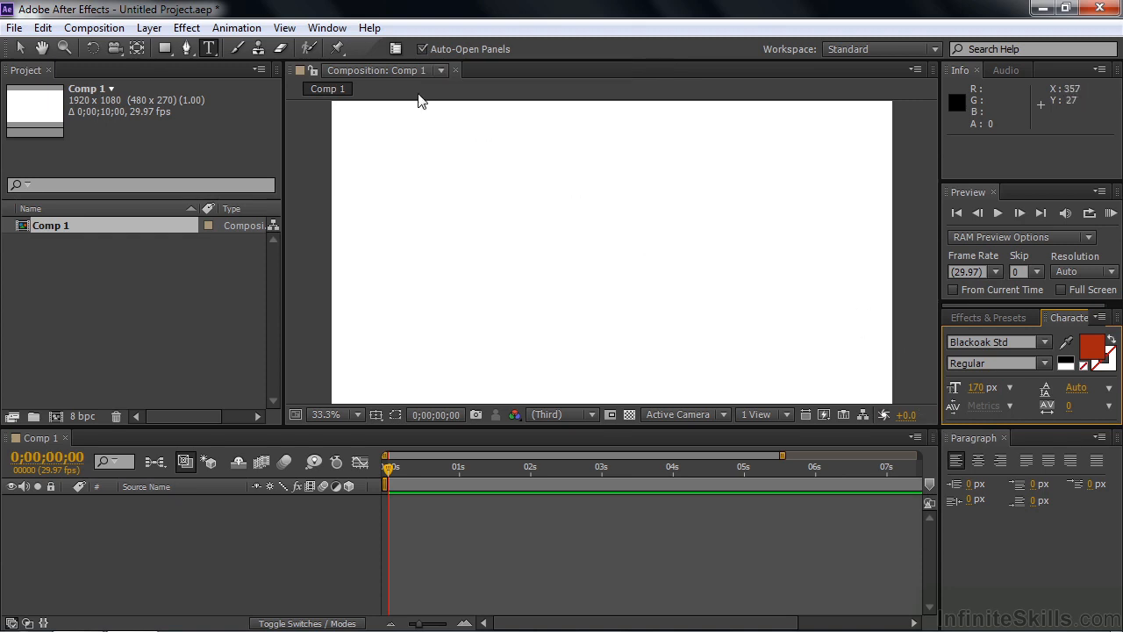
click(396, 48)
click(395, 49)
Keep the Standard workspace and reselect the Horizontal Type tool
click(933, 48)
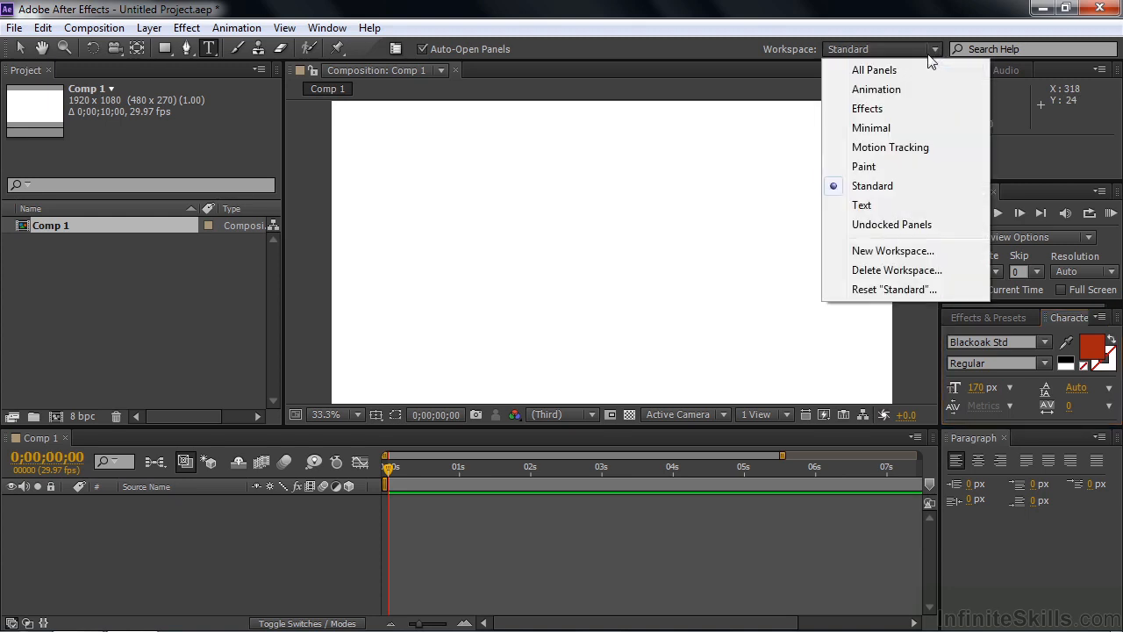
click(600, 21)
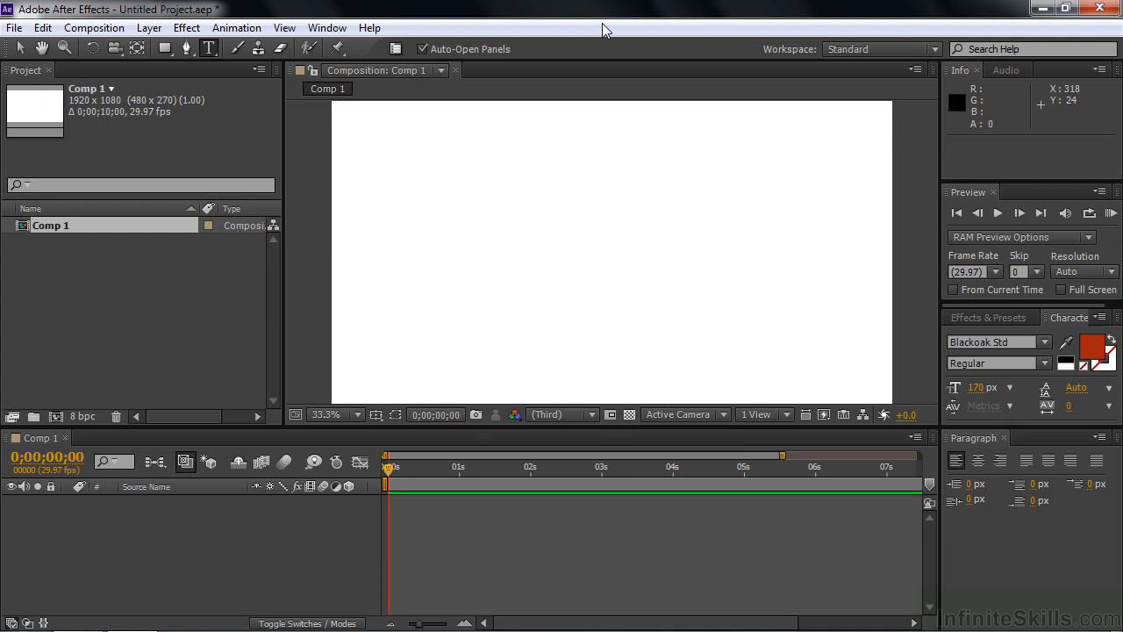
click(212, 50)
Expand the Character panel and set the font family to Times New Roman
drag(1041, 304, 1031, 200)
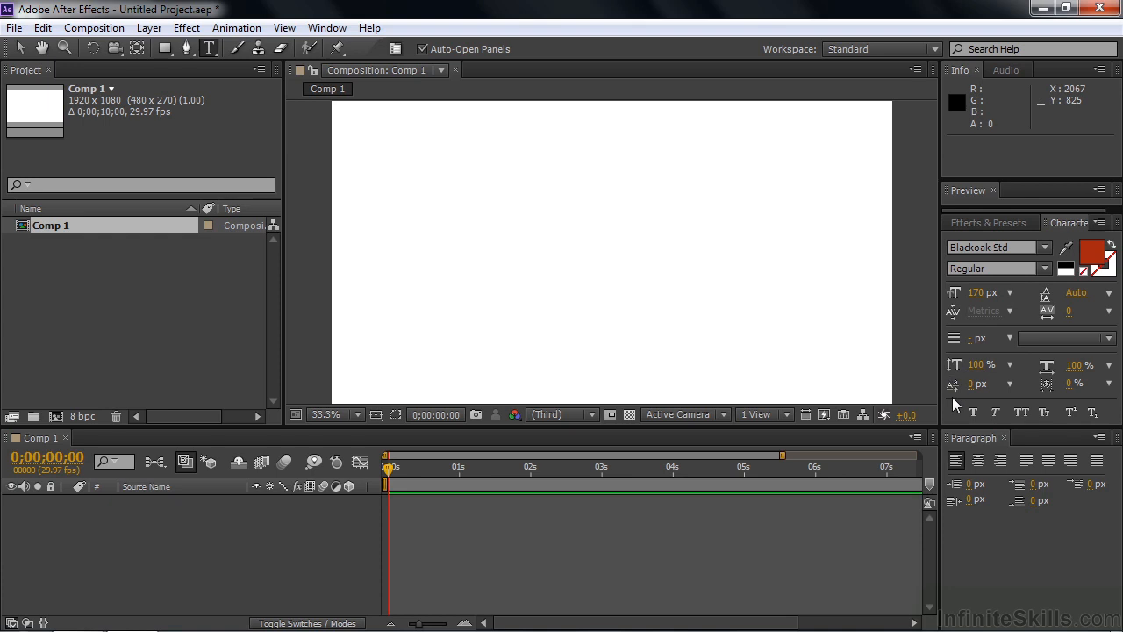
click(1022, 248)
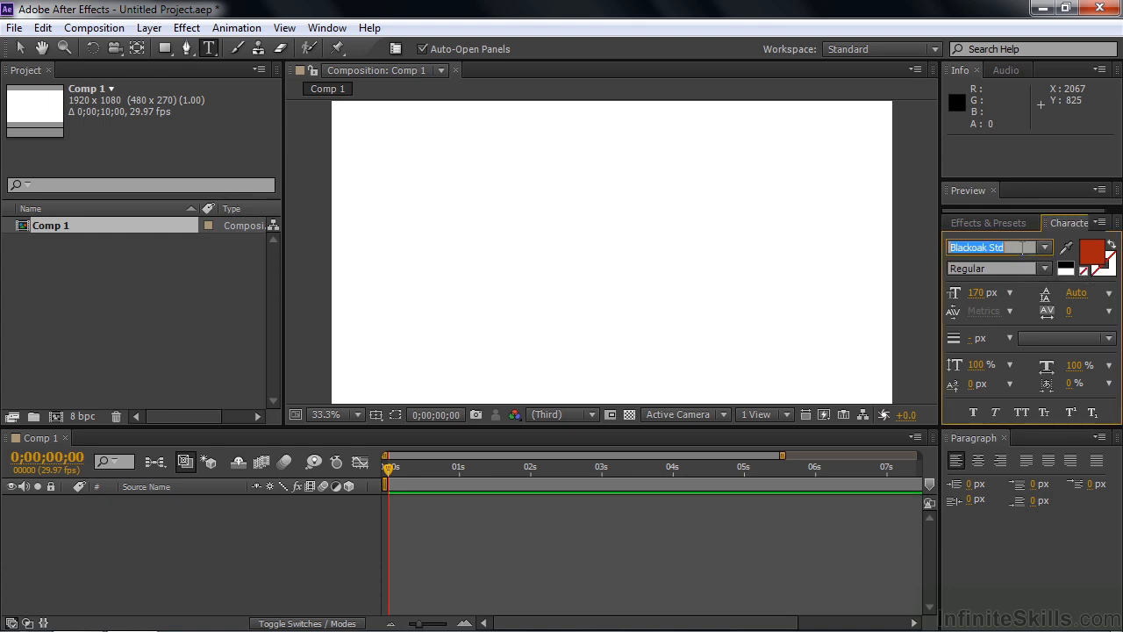
text(Times New Roman)
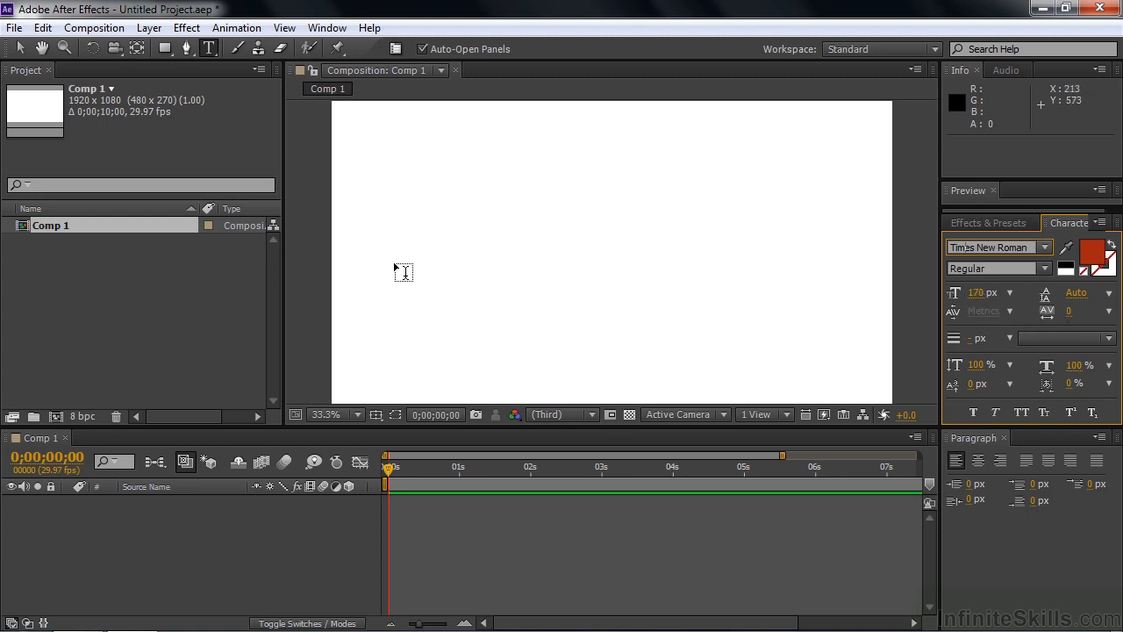
Type a text layer reading 'Here is some text' over 'And some more text'
click(400, 176)
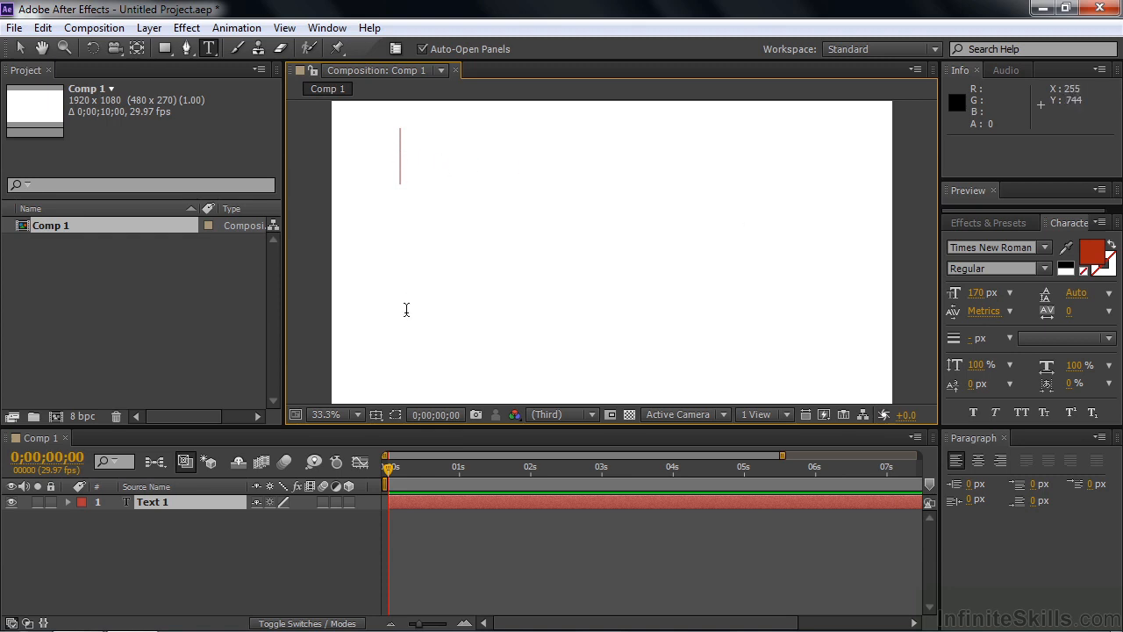
text(Here is )
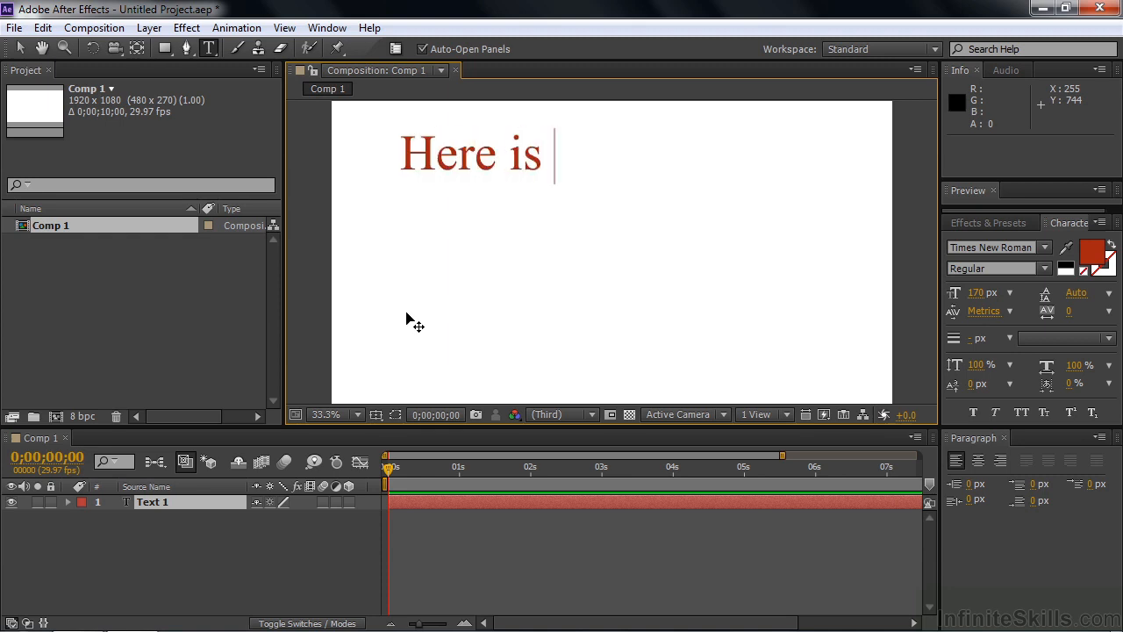
text(some text)
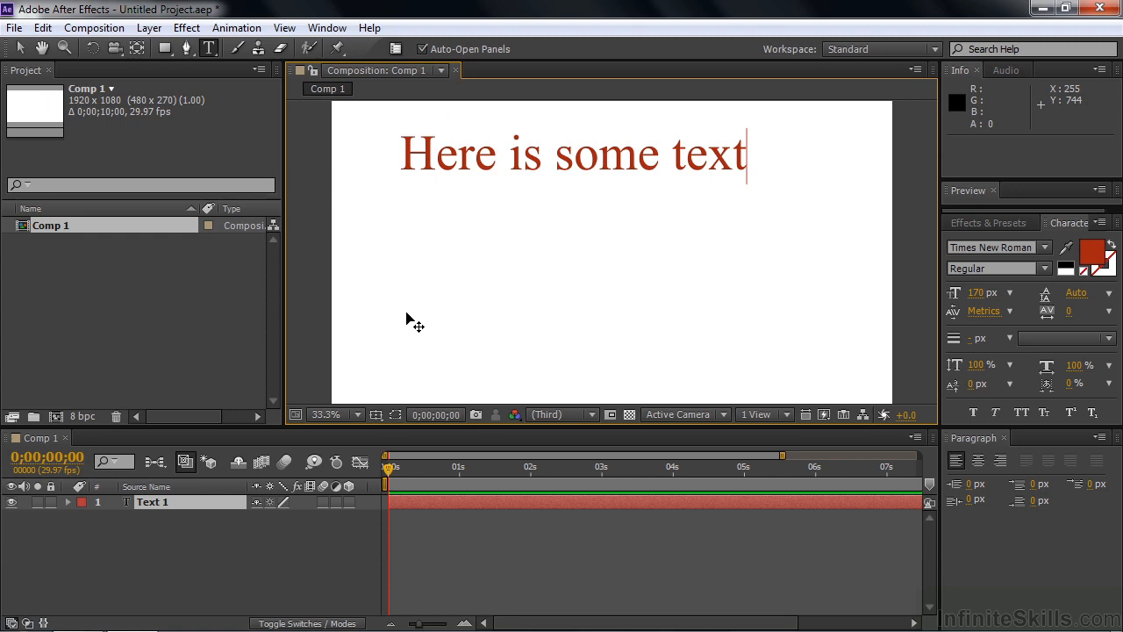
key(Return)
text(And)
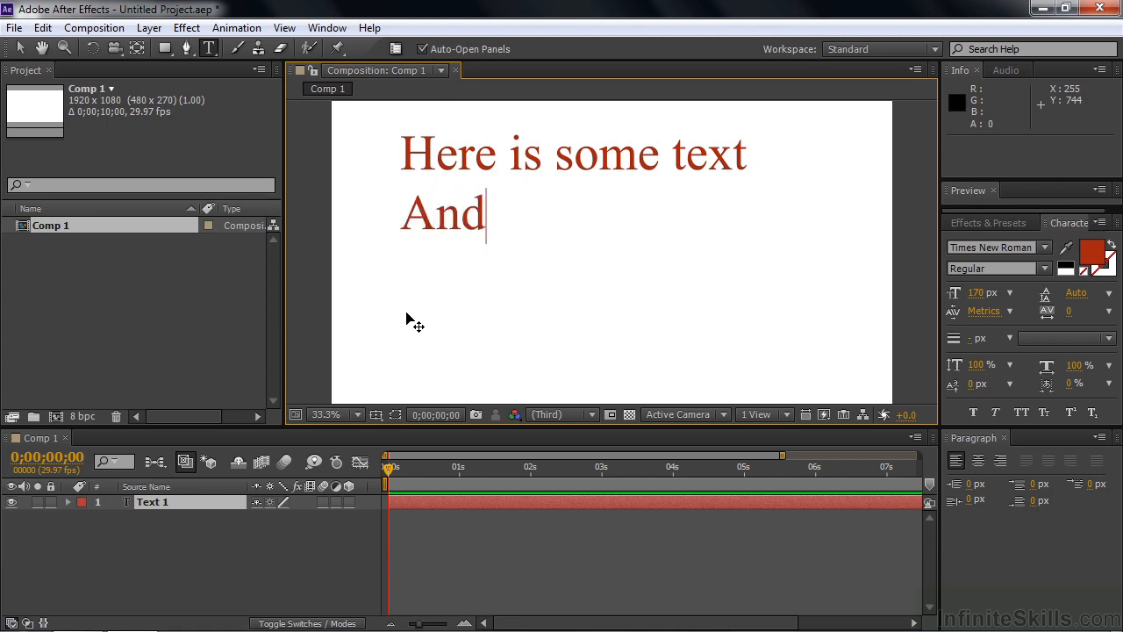
text( some more text)
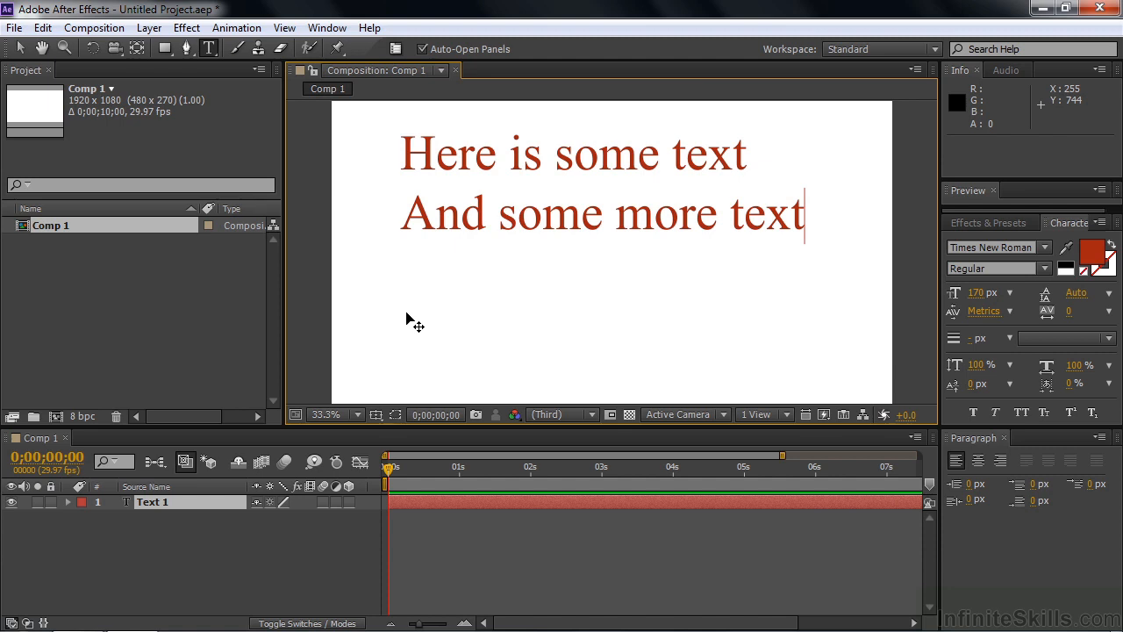
click(154, 501)
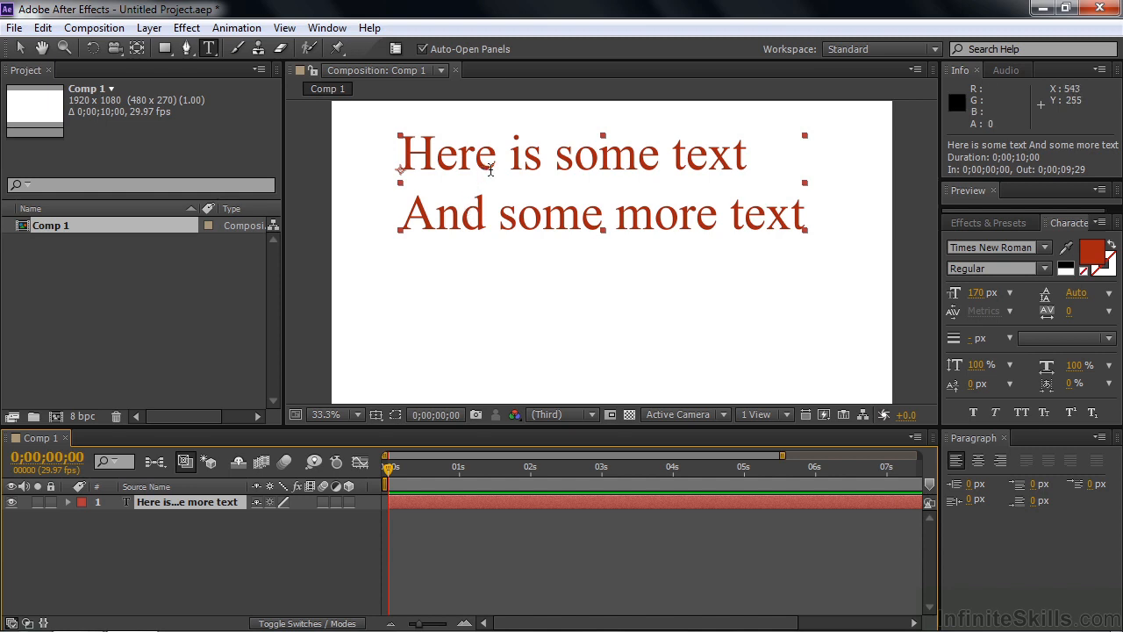
Replace 'some' with 'a little' in the second text line
click(501, 218)
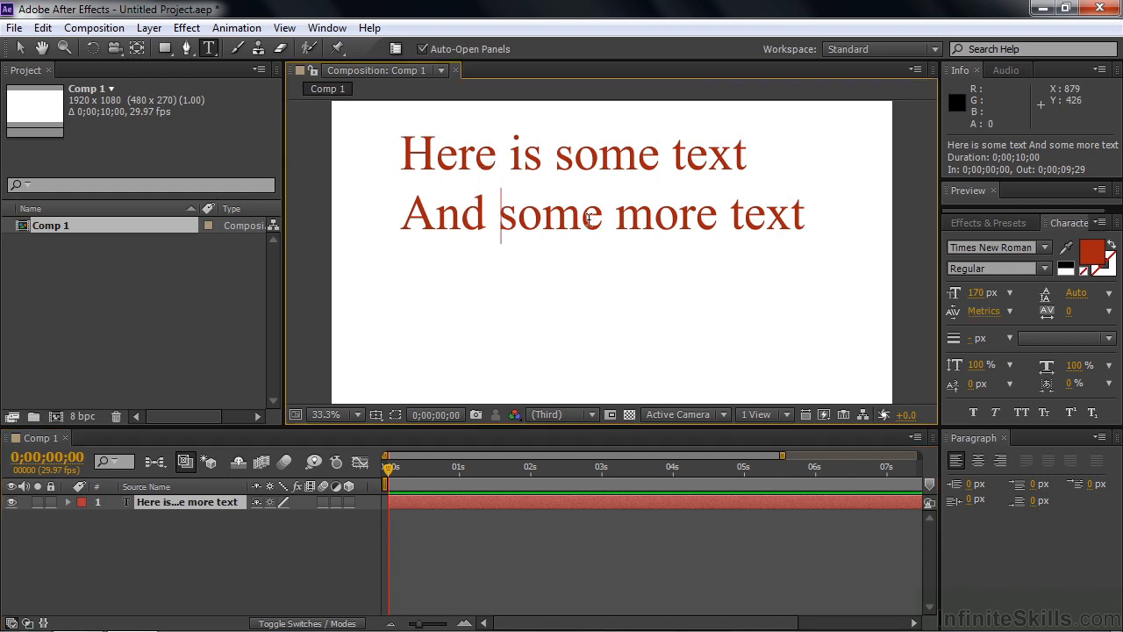
text(a little)
key(Delete)
key(Delete)
key(Delete)
key(Delete)
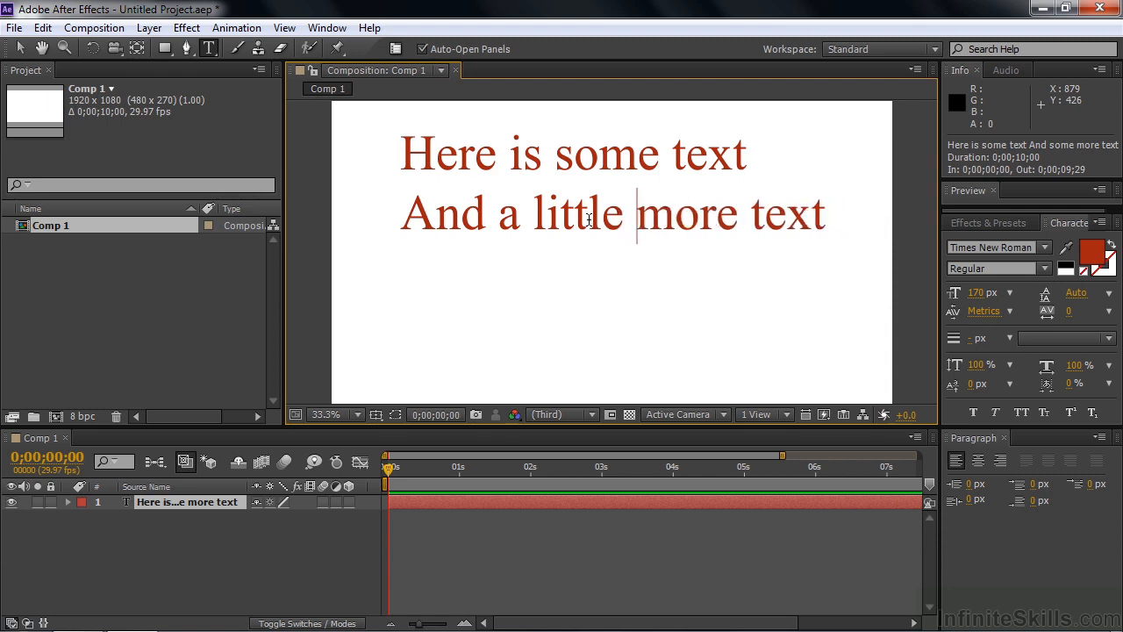
Select the text layer and drag the text block lower and to the right
click(185, 500)
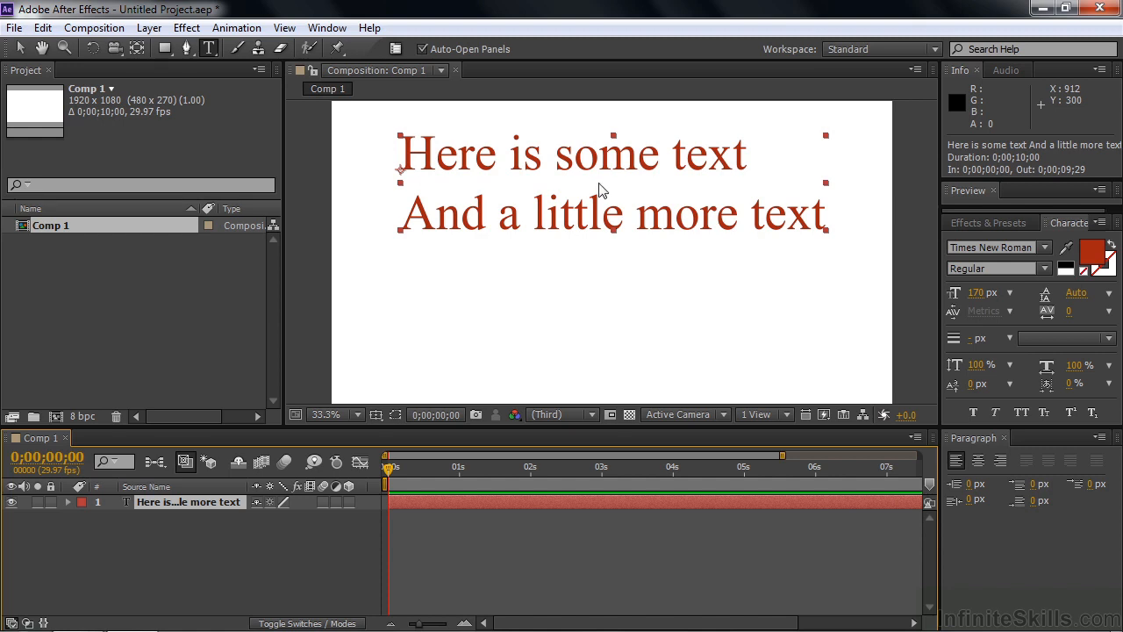
drag(601, 189, 598, 236)
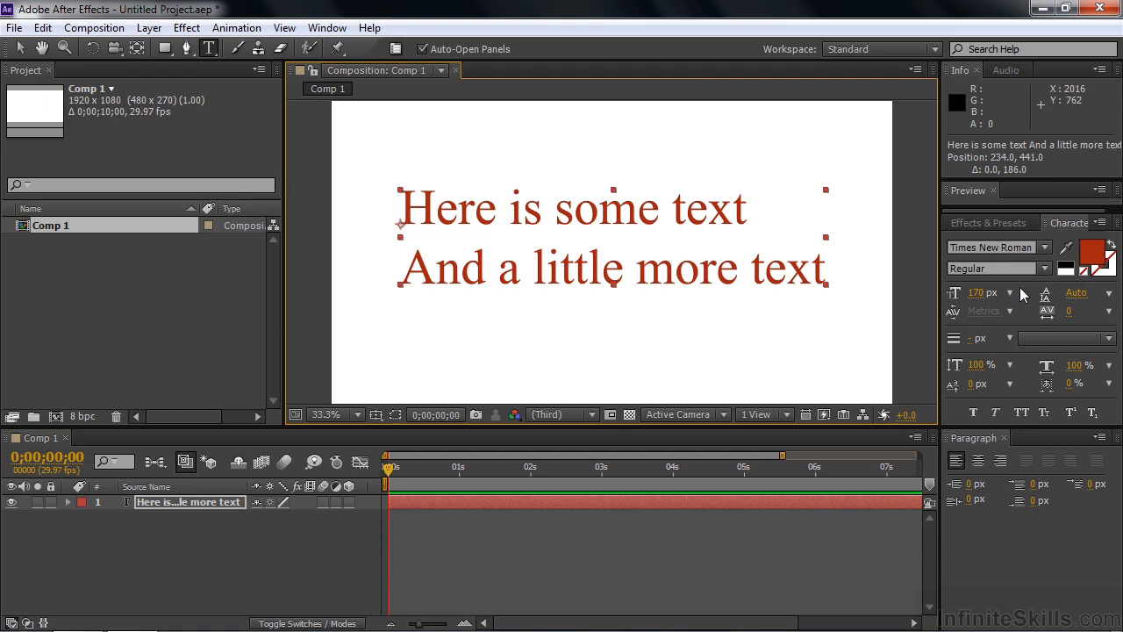
click(674, 211)
Raise the font size to 187 px and tighten tracking to -54
drag(674, 211, 752, 212)
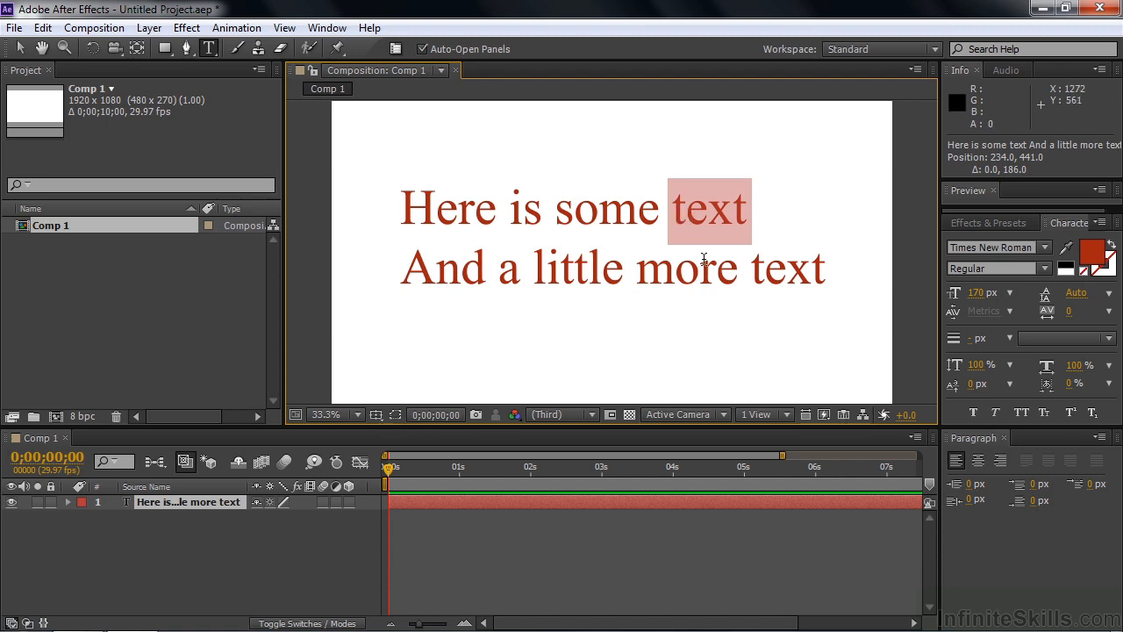
click(154, 501)
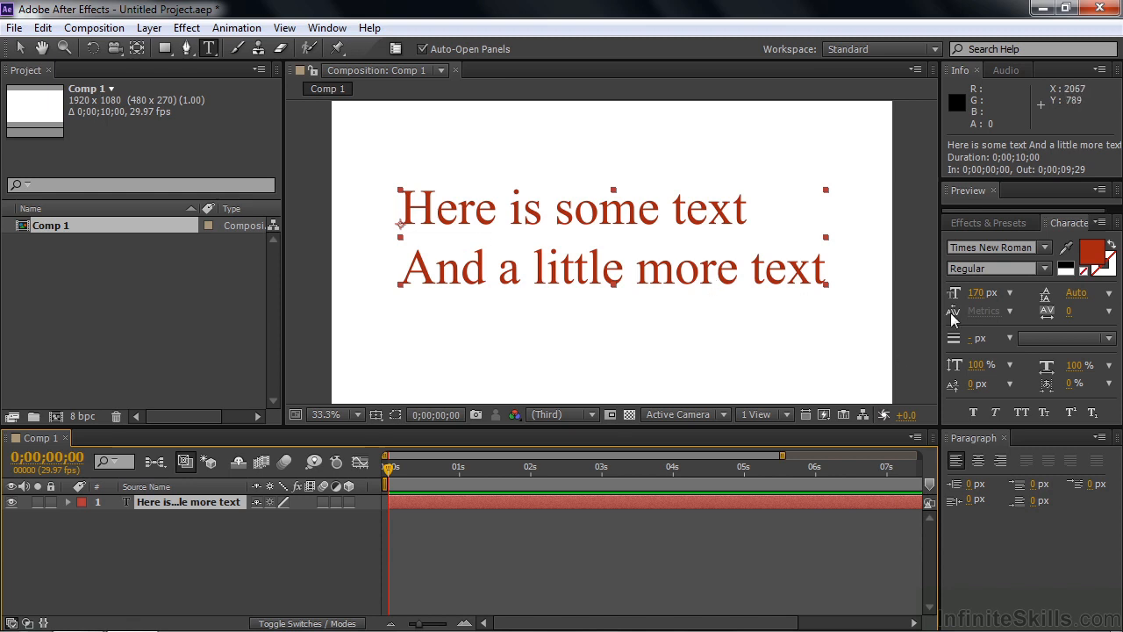
mouse_move(969, 295)
mouse_down()
mouse_move(1009, 293)
mouse_move(985, 293)
mouse_up()
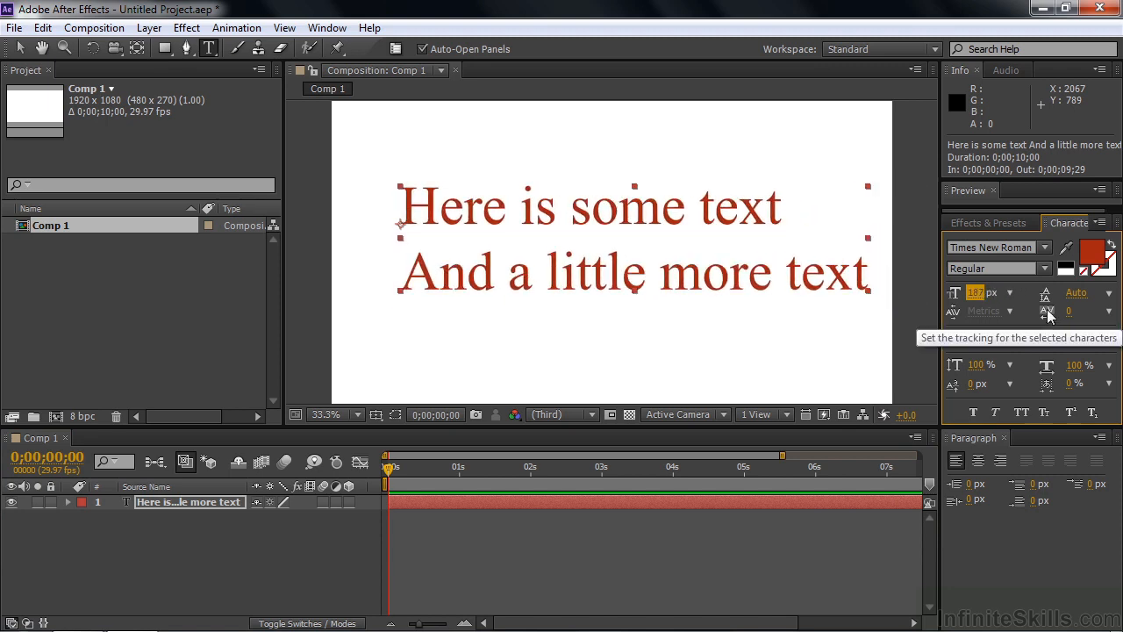
mouse_move(1045, 316)
mouse_down()
mouse_move(1075, 317)
mouse_move(1032, 325)
mouse_up()
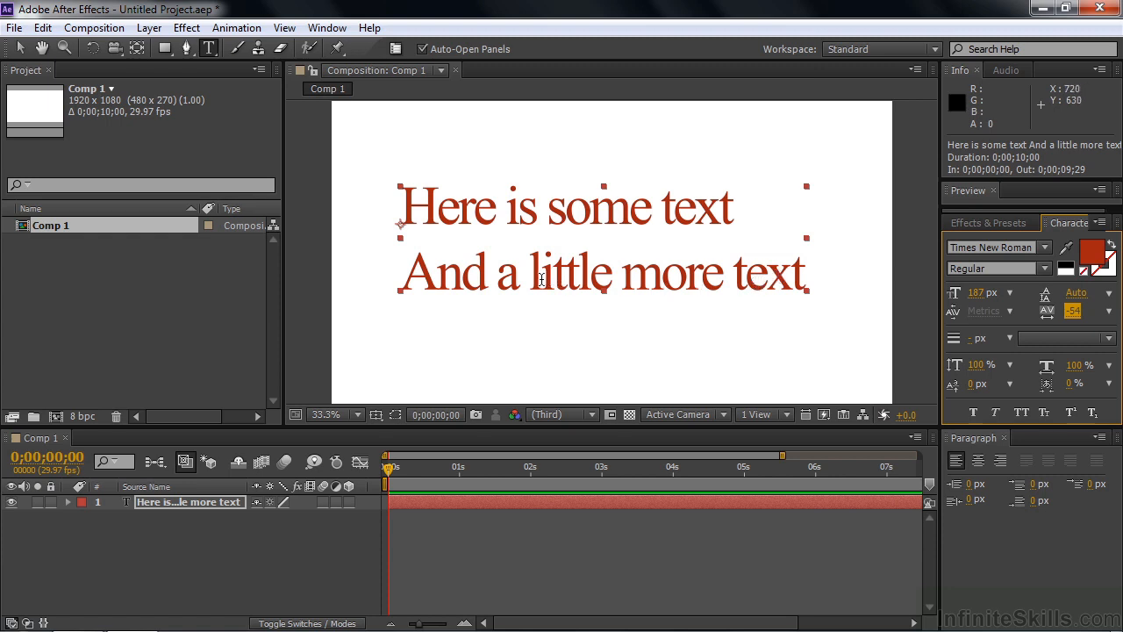
Adjust kerning between 's' and 'o' in 'some', then set leading to 152 px
click(566, 210)
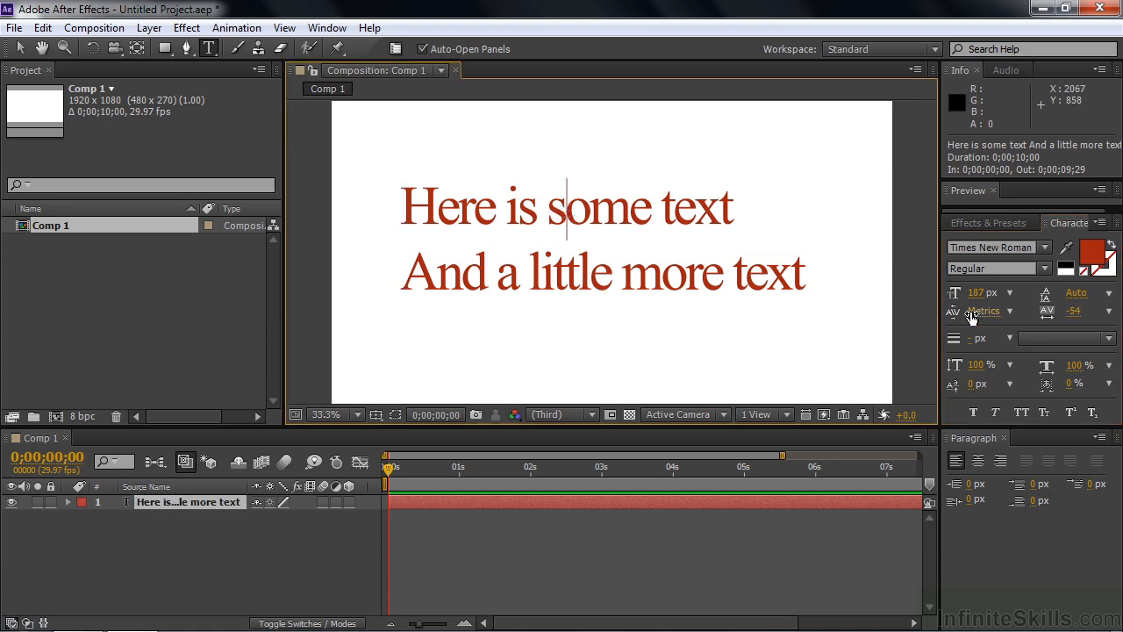
mouse_move(983, 312)
mouse_down()
mouse_move(938, 323)
mouse_move(979, 326)
mouse_move(988, 313)
mouse_move(978, 318)
mouse_up()
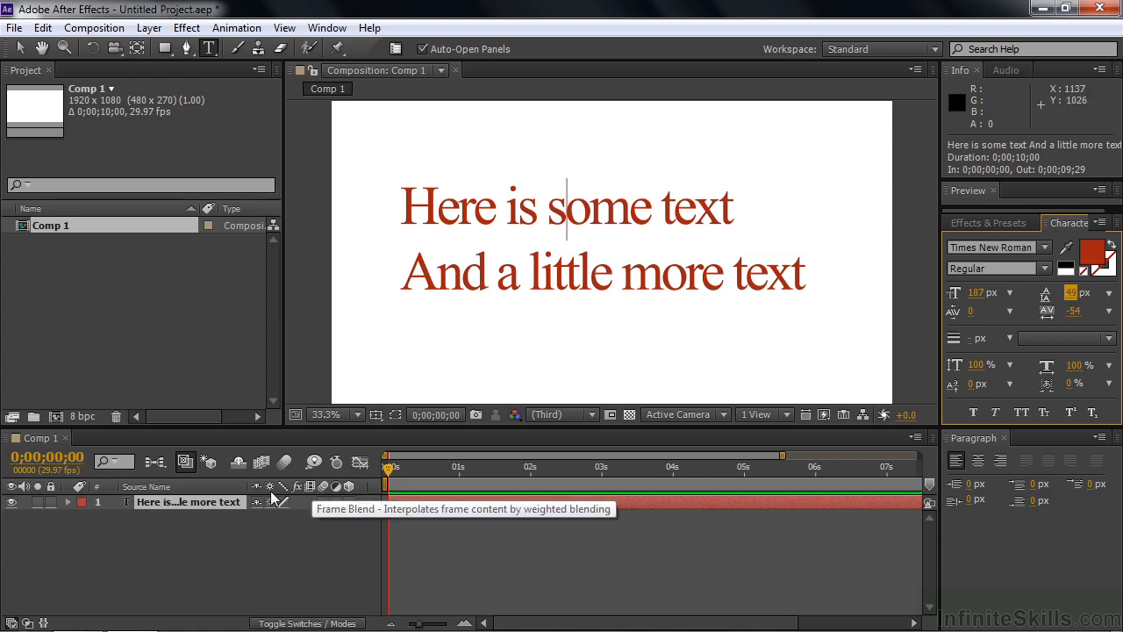
click(202, 502)
drag(1072, 293, 1108, 296)
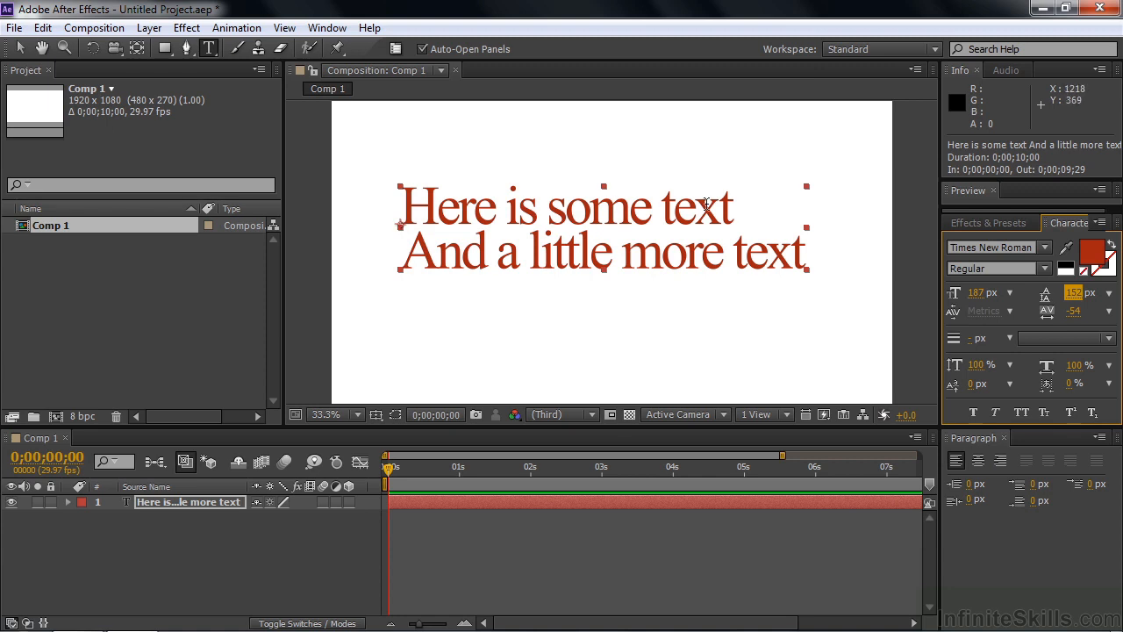
click(999, 460)
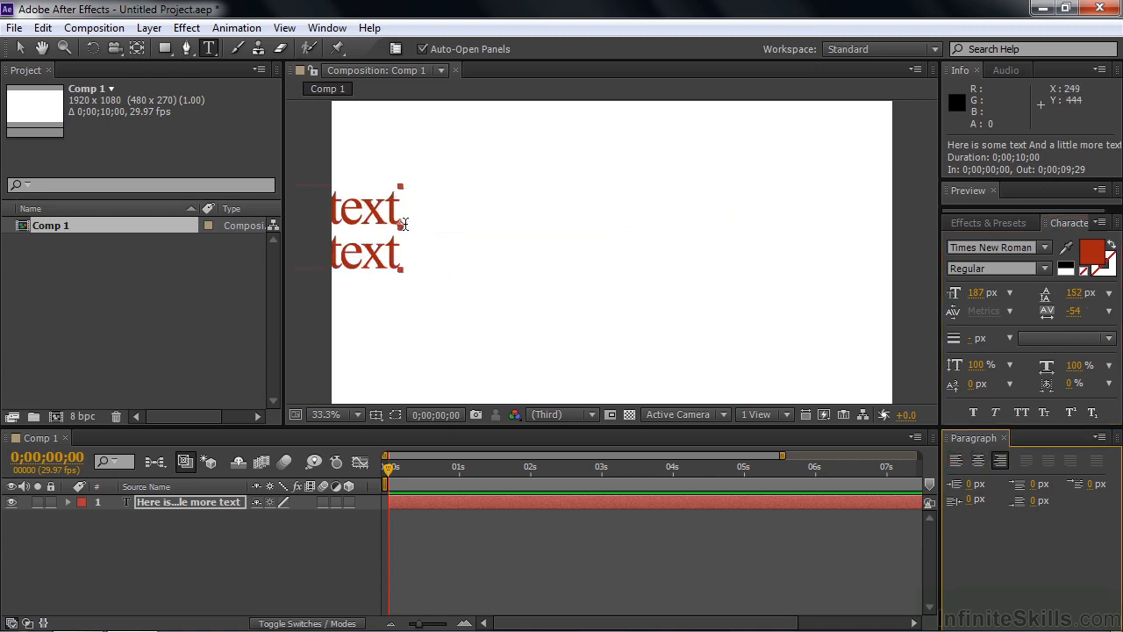
click(979, 458)
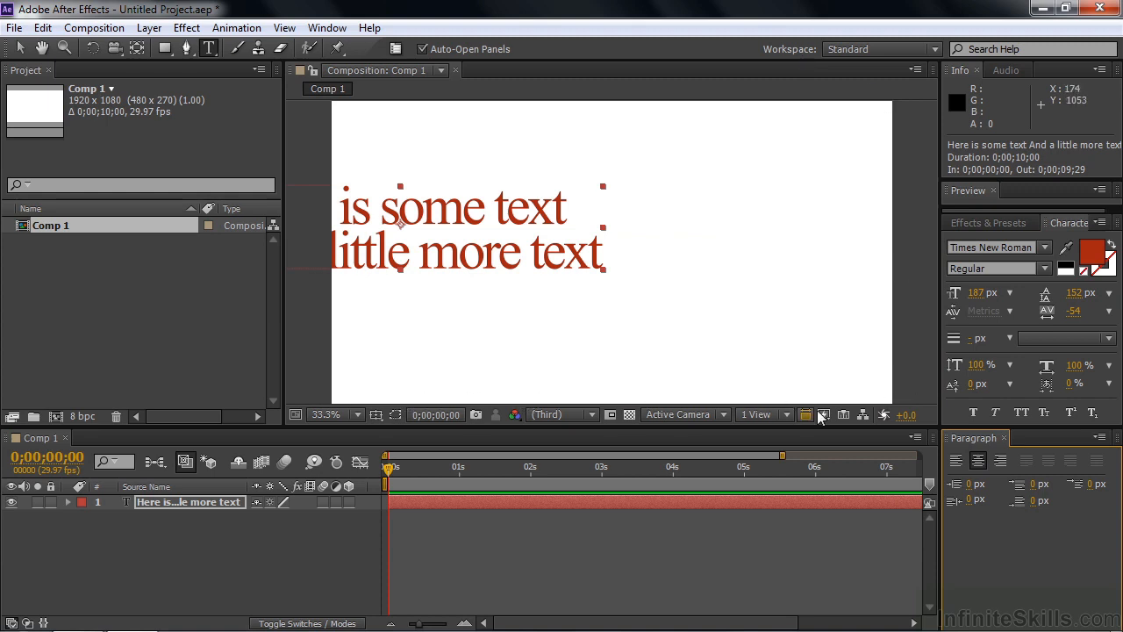
click(956, 463)
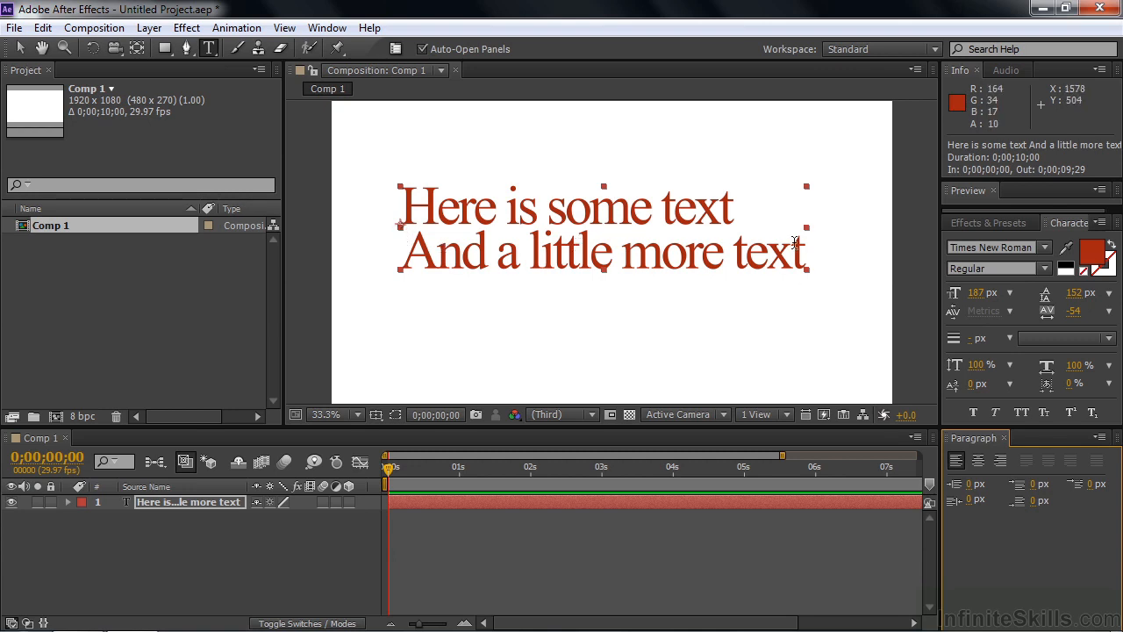
Try Bold Italic, Faux Bold, Faux Italic and Italic, ending on Times New Roman Regular
click(1044, 269)
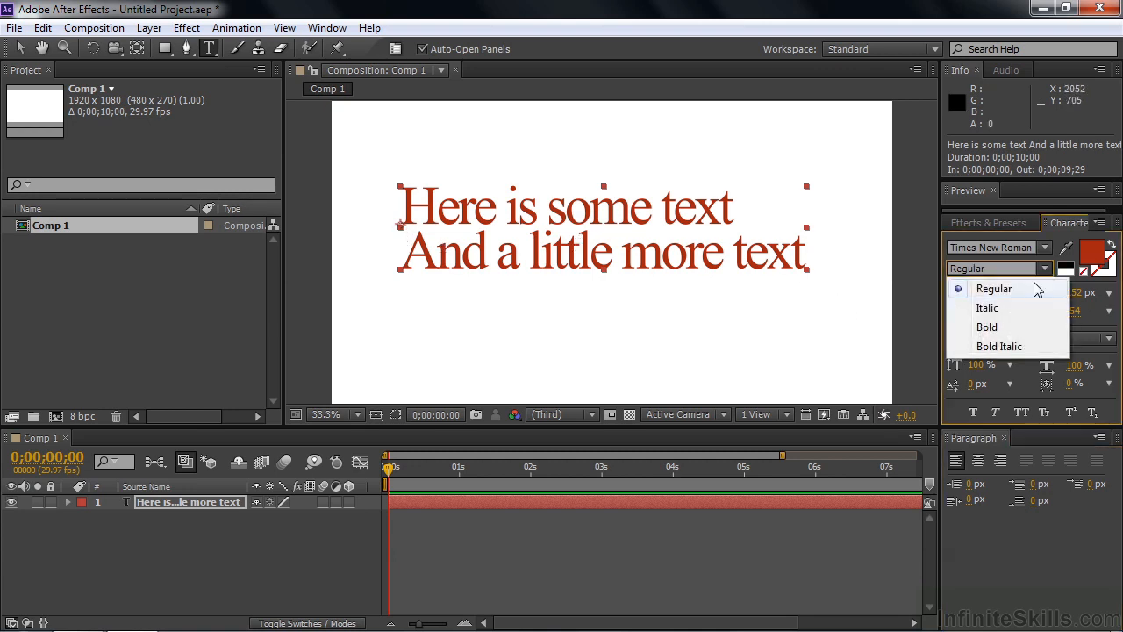
click(1014, 347)
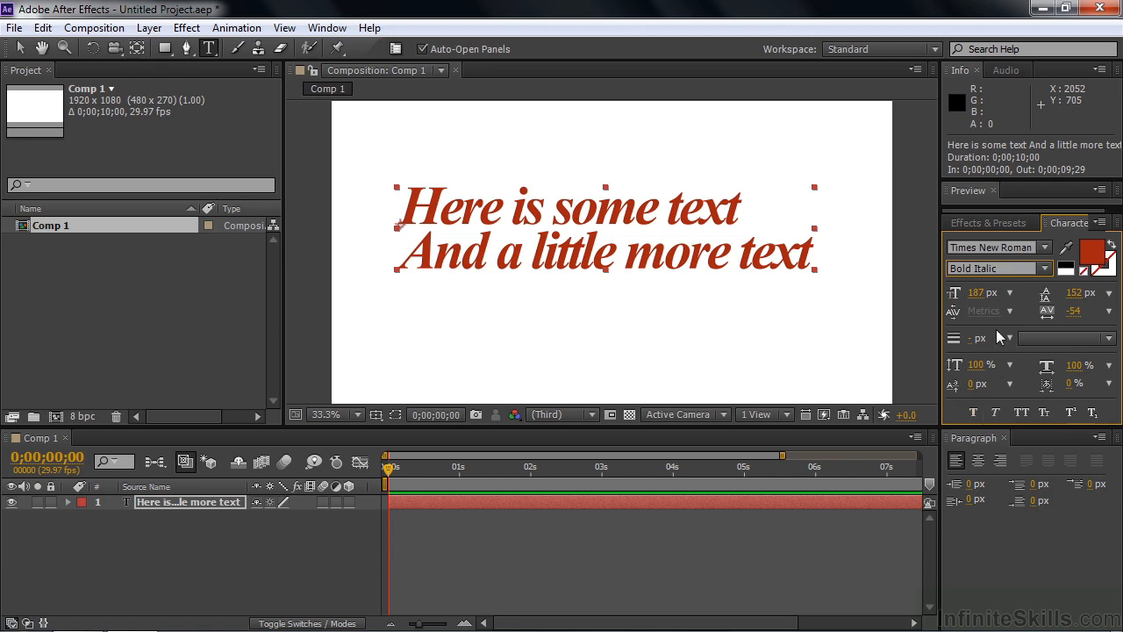
click(1045, 270)
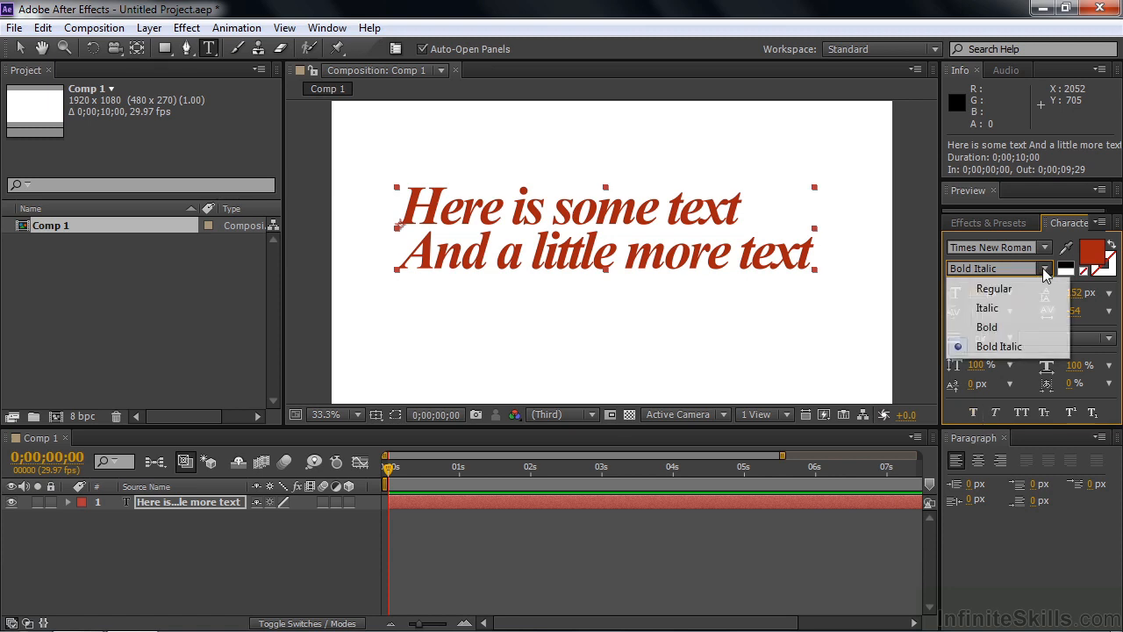
click(994, 288)
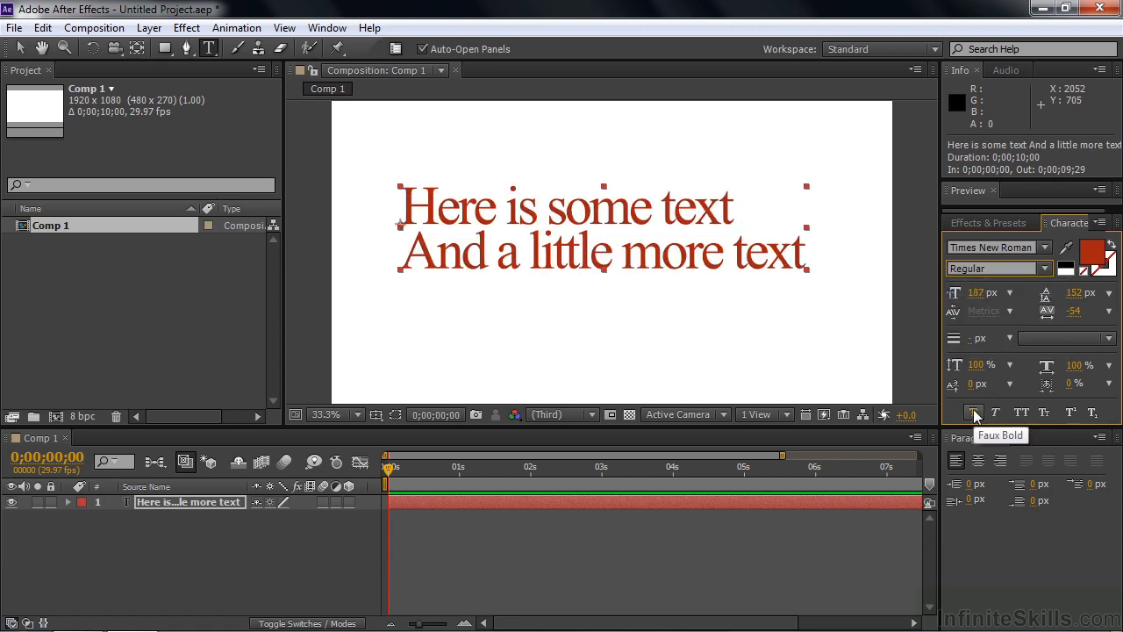
click(975, 414)
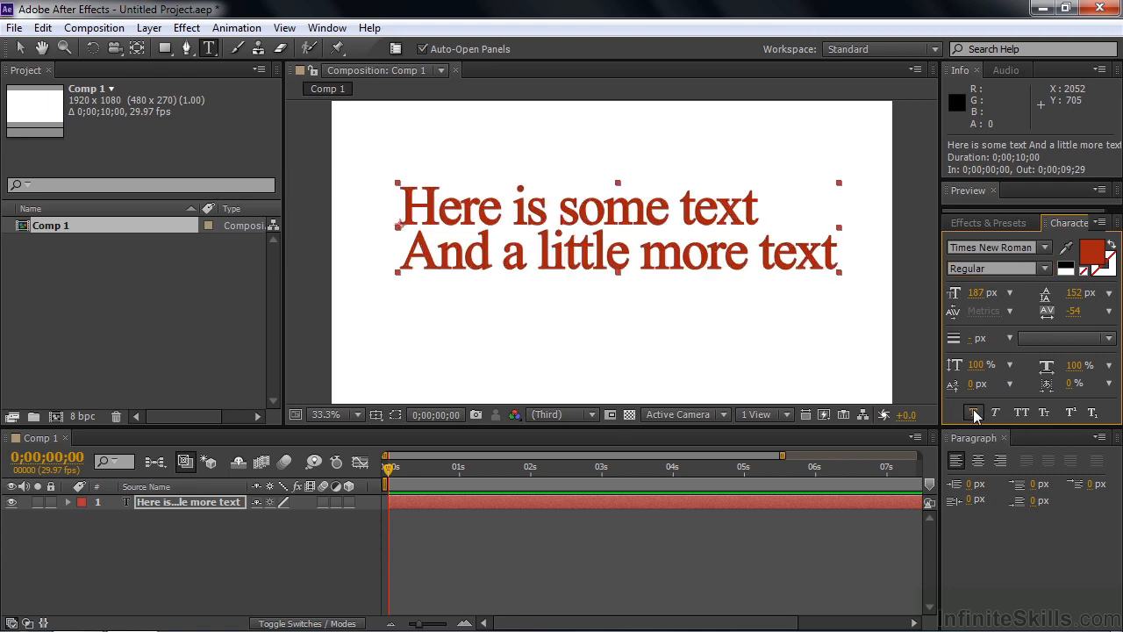
click(975, 414)
click(997, 413)
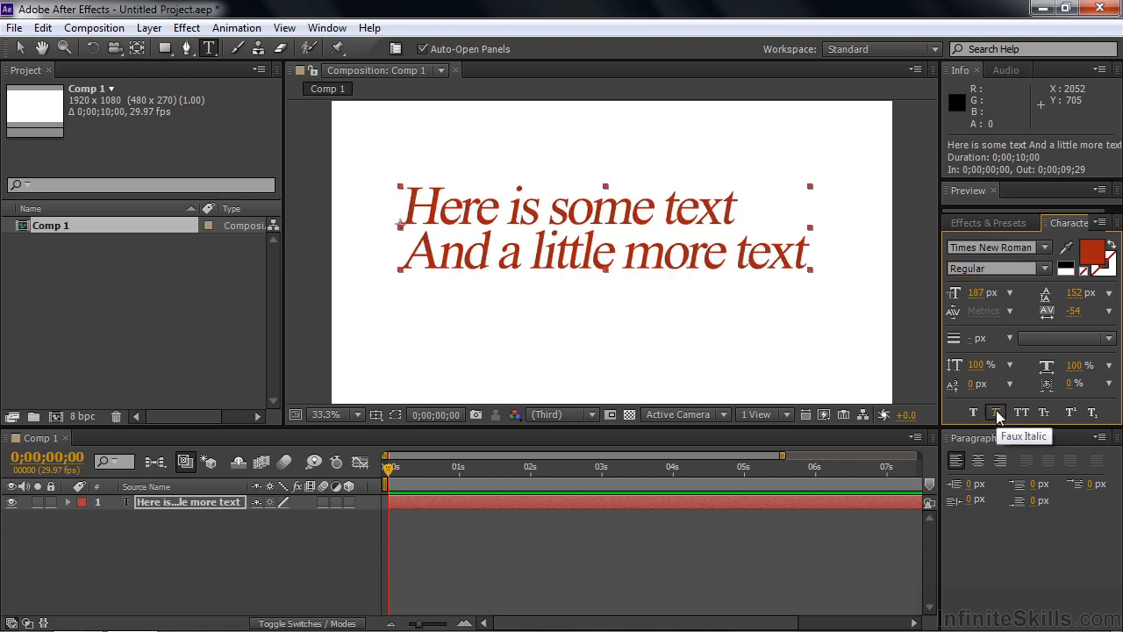
click(996, 412)
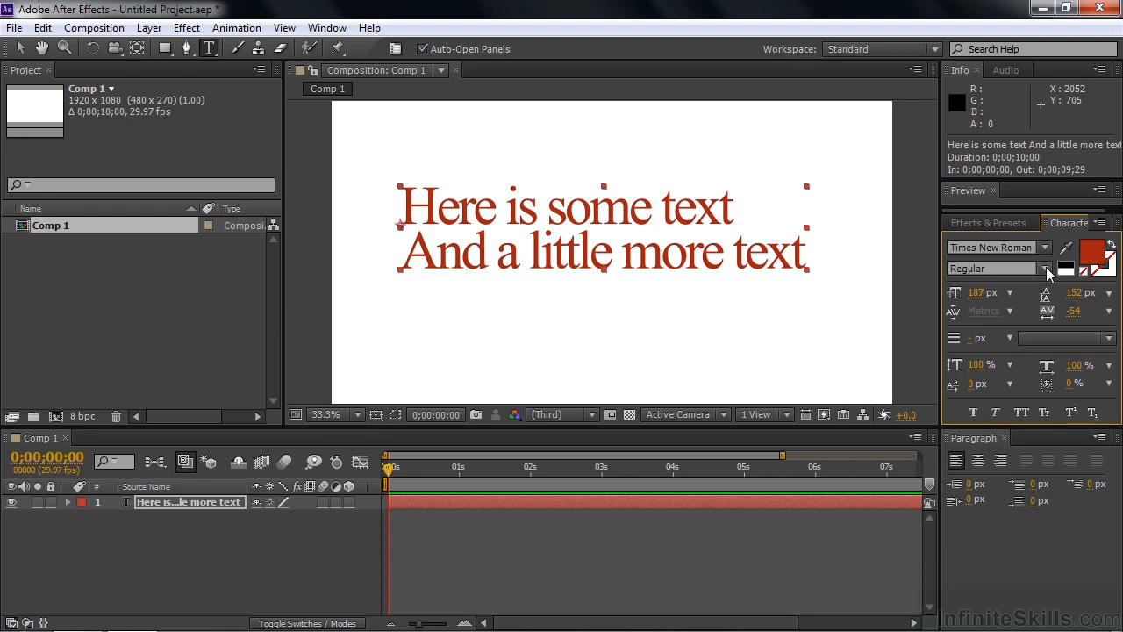
click(1046, 267)
click(999, 310)
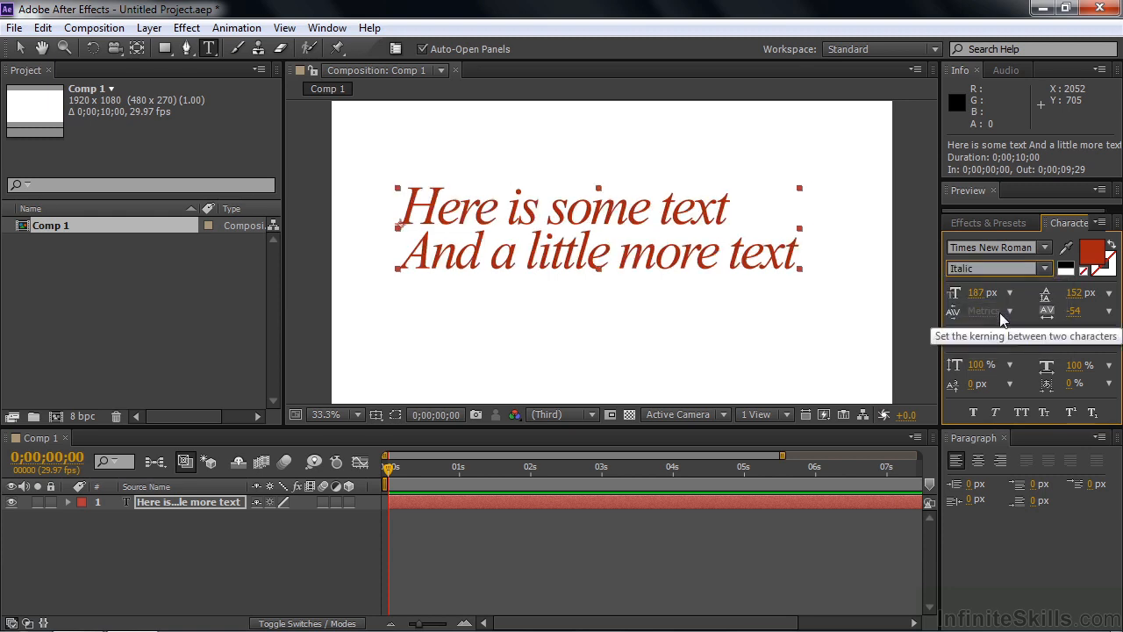
click(1045, 268)
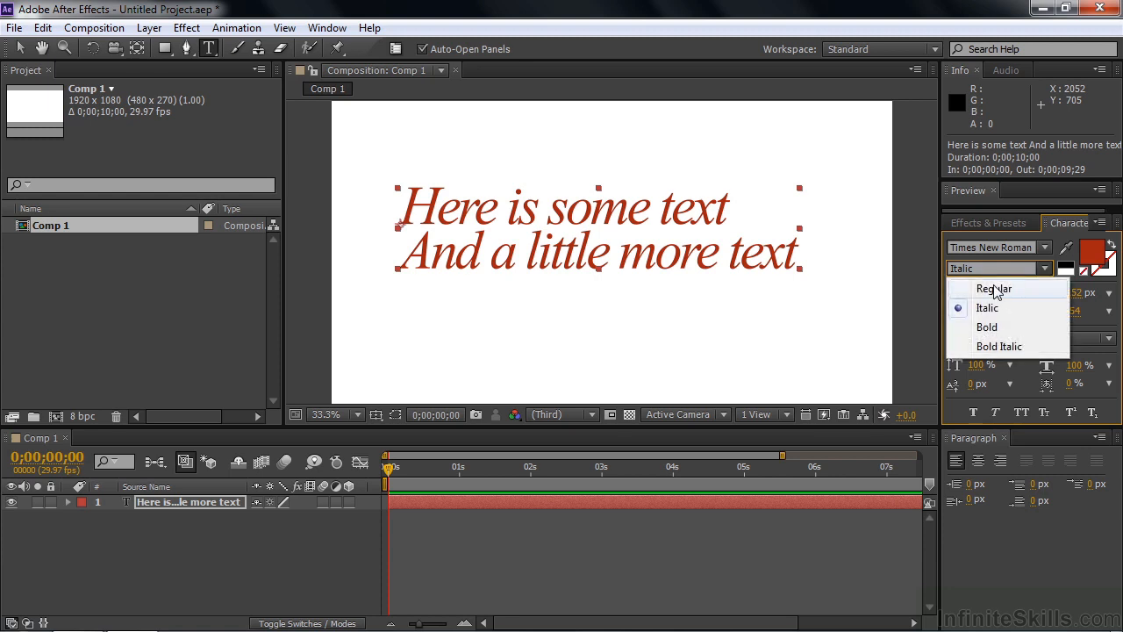
click(998, 290)
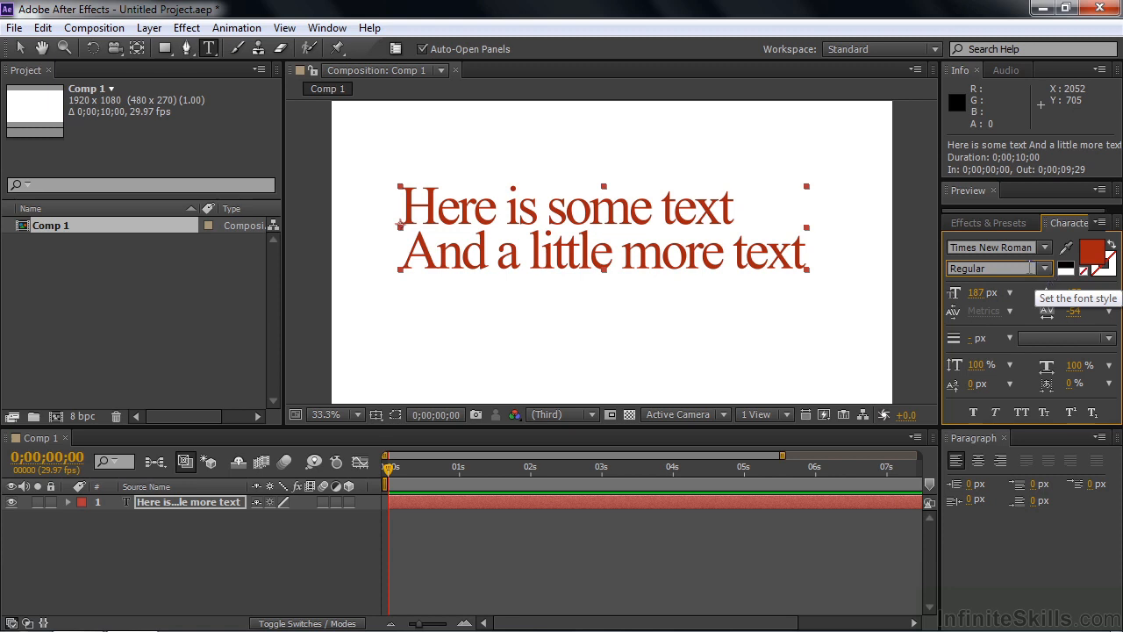
click(980, 246)
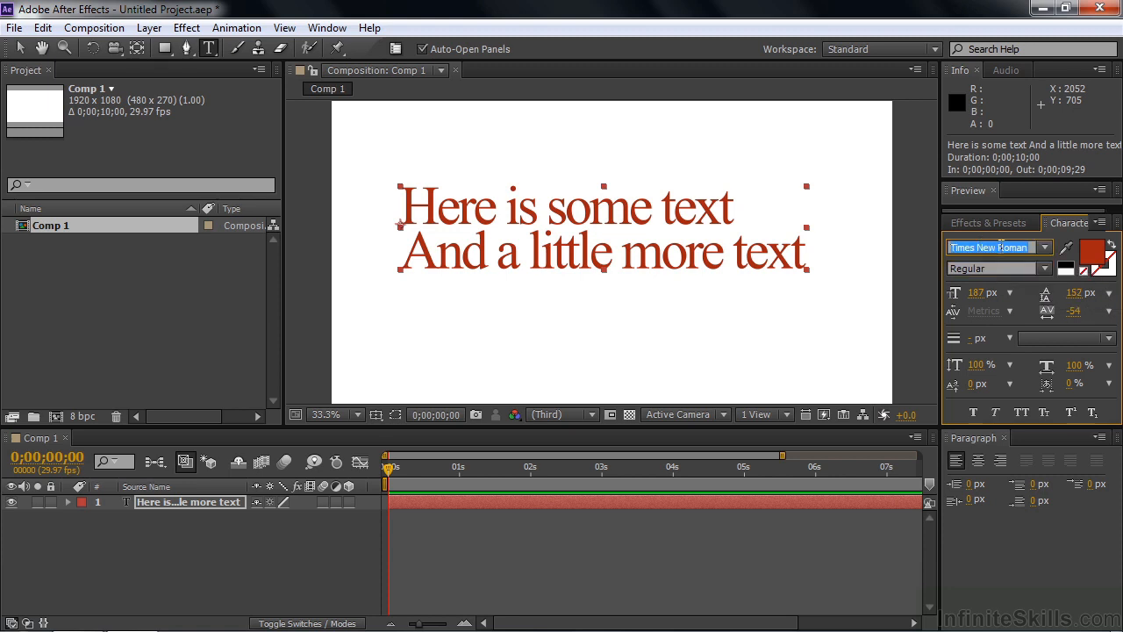
key(Up)
key(Down)
key(Up)
key(Up)
key(Up)
key(Up)
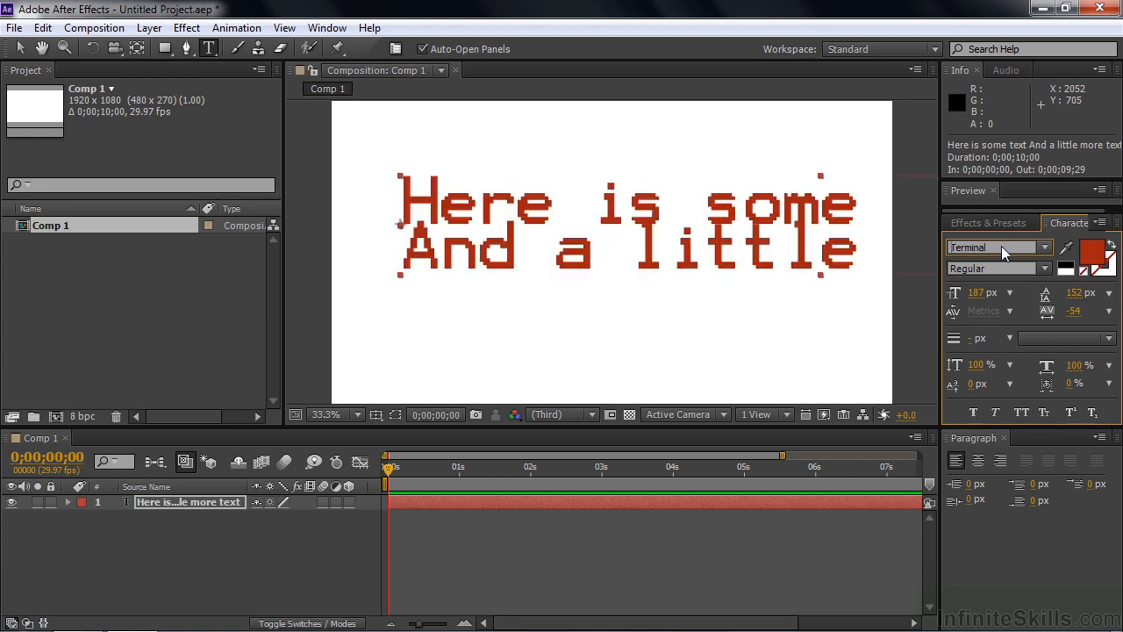
key(Up)
key(Down)
key(Up)
key(Down)
key(Up)
key(Up)
key(Down)
key(Down)
key(Up)
key(Up)
key(Down)
key(Down)
key(Up)
key(Up)
key(Up)
key(Up)
key(Up)
key(Down)
key(Down)
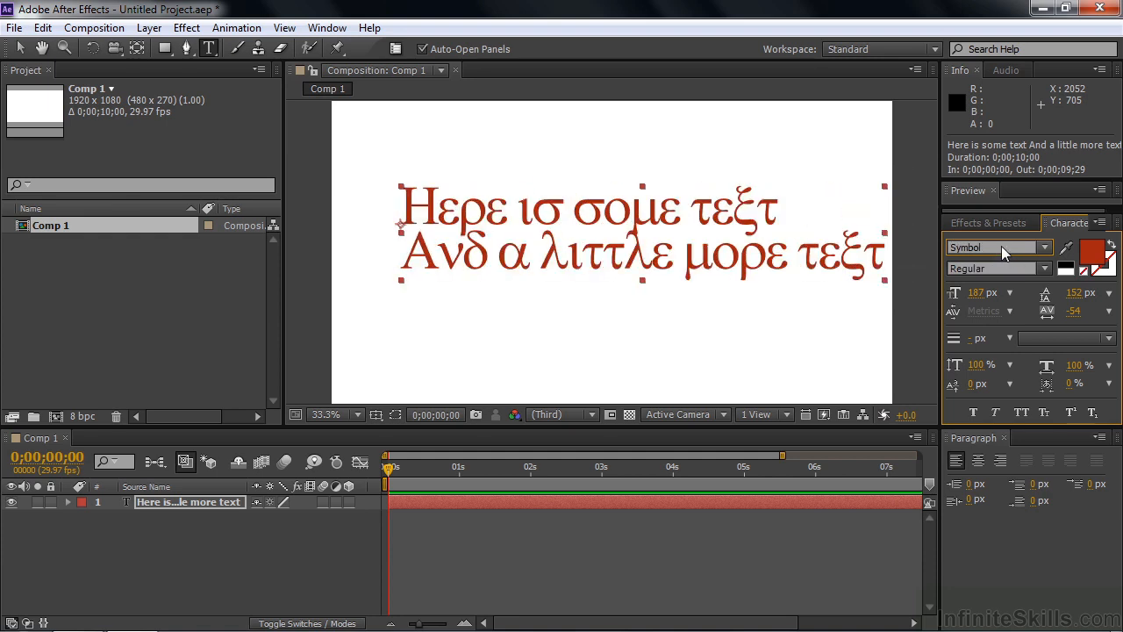
click(1045, 246)
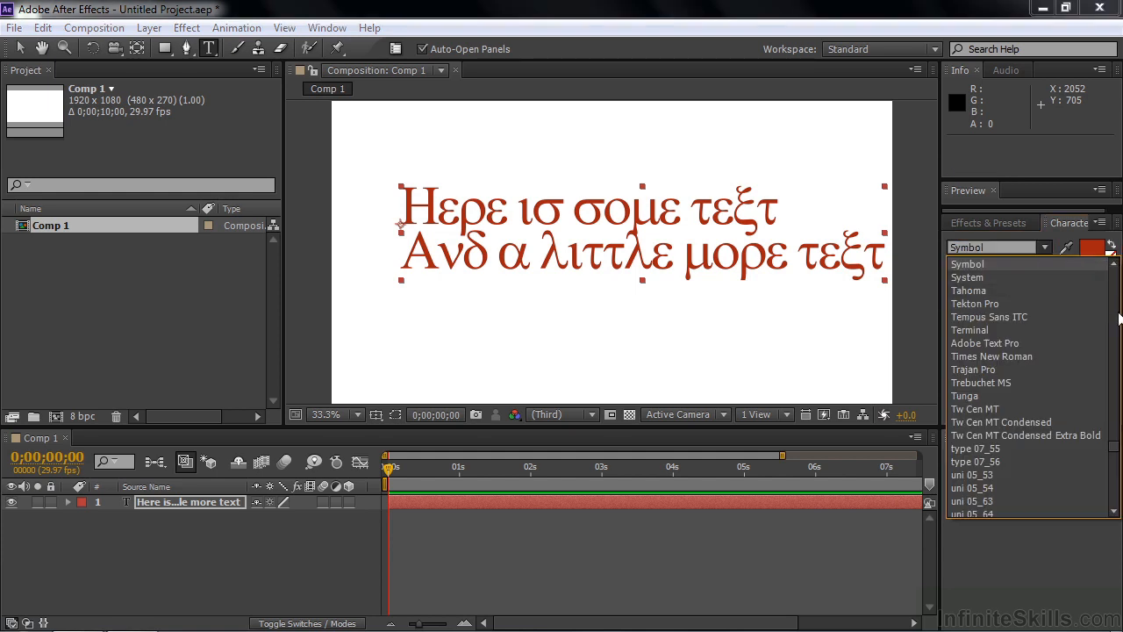
drag(1113, 447, 1112, 309)
click(992, 248)
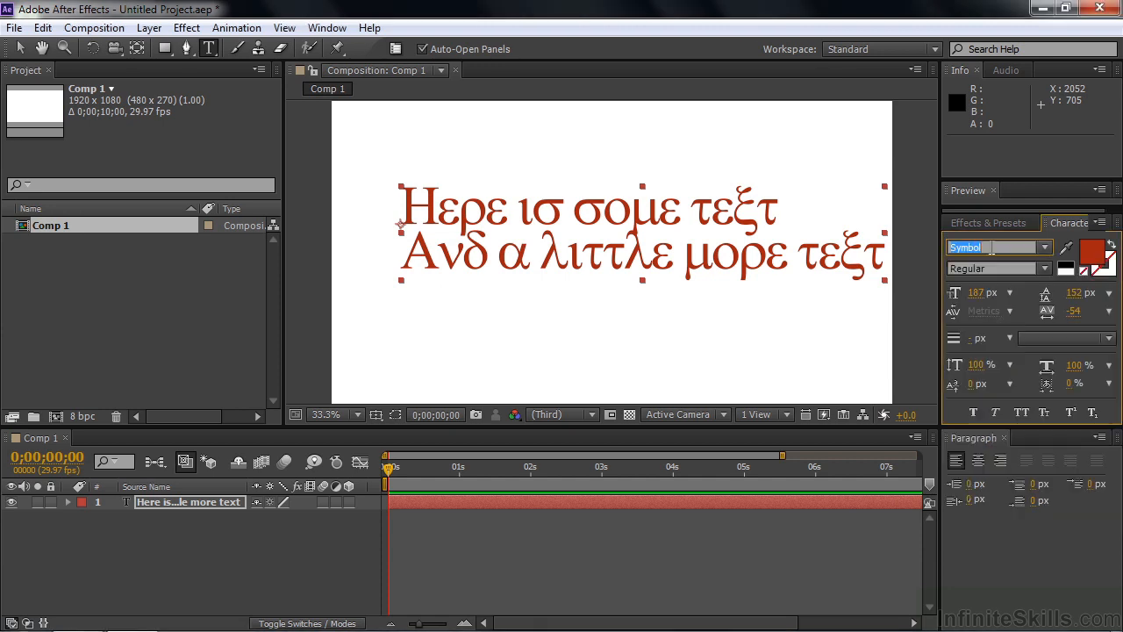
text(coop)
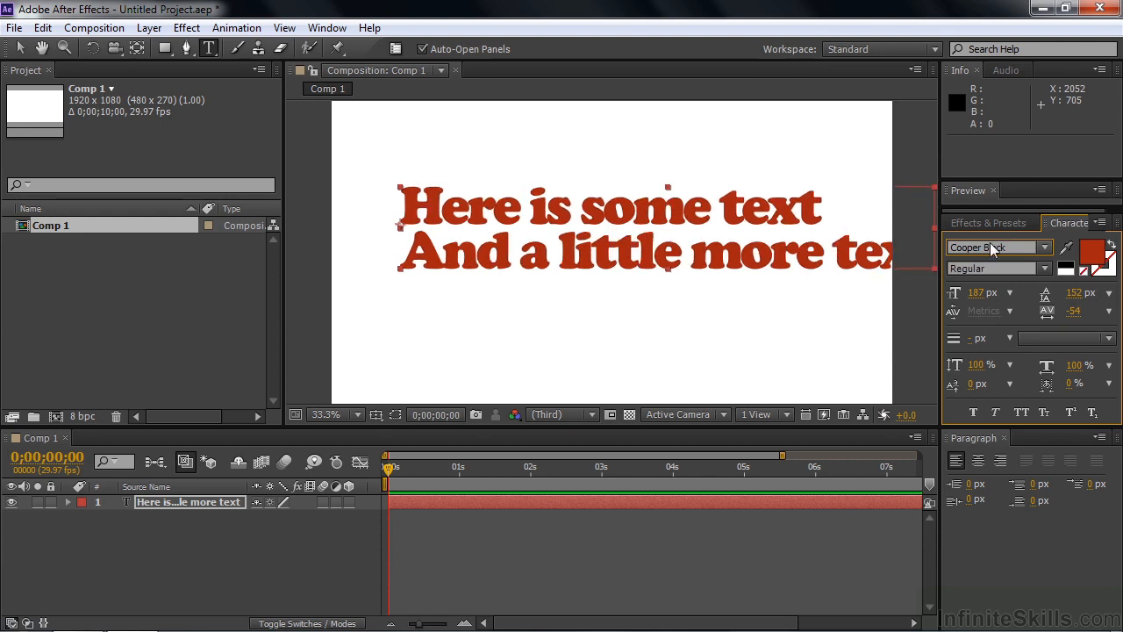
text(blacko)
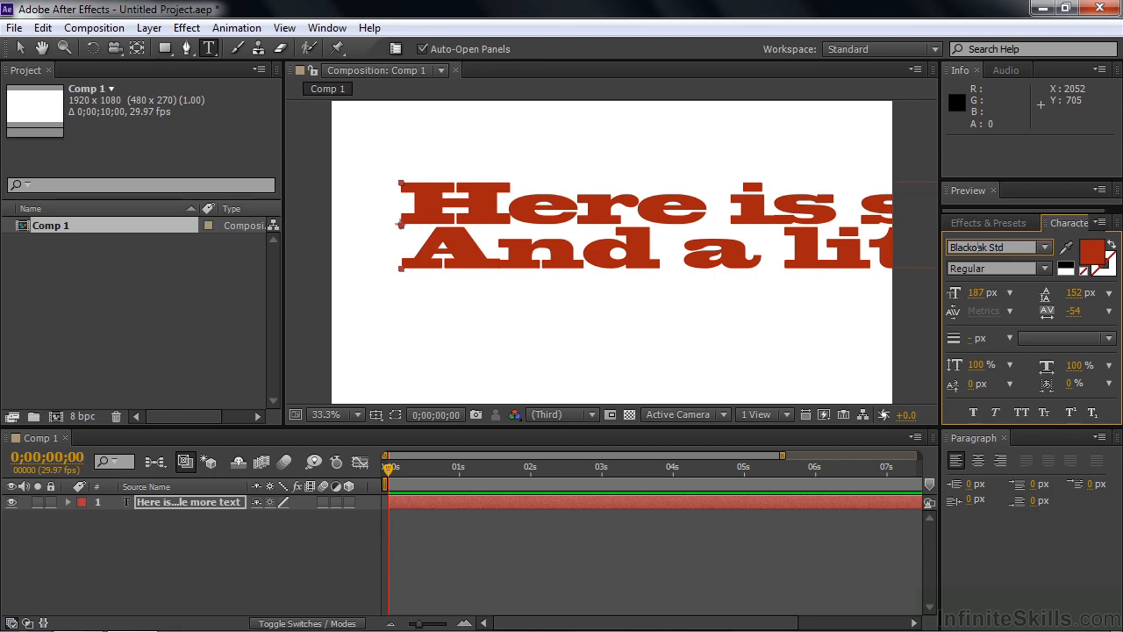
key(Up)
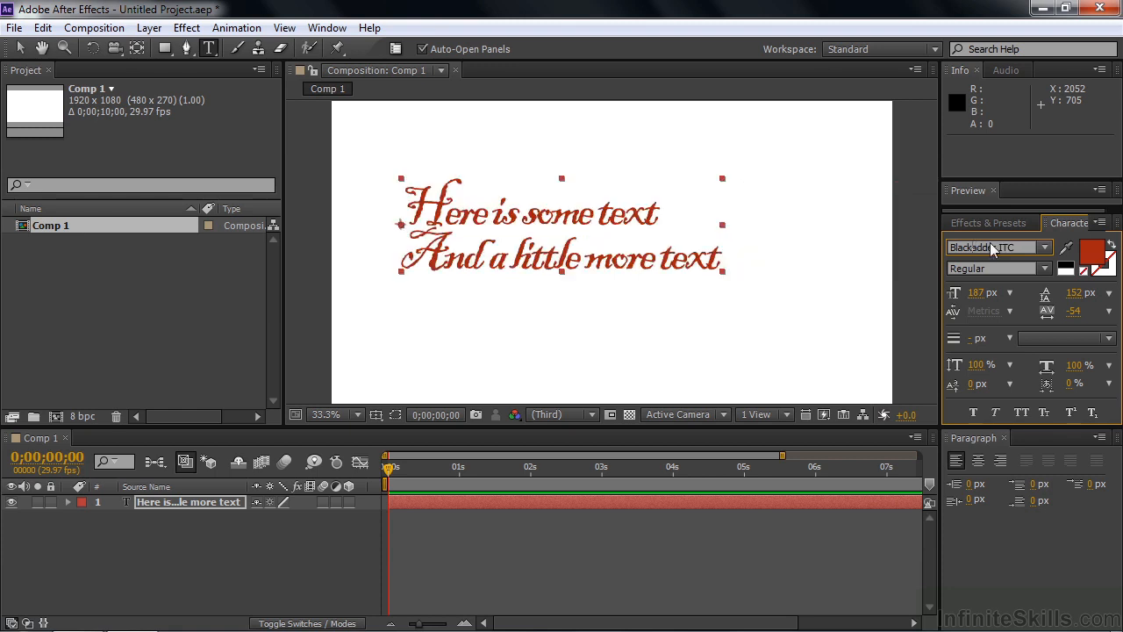
click(1014, 247)
text(ros)
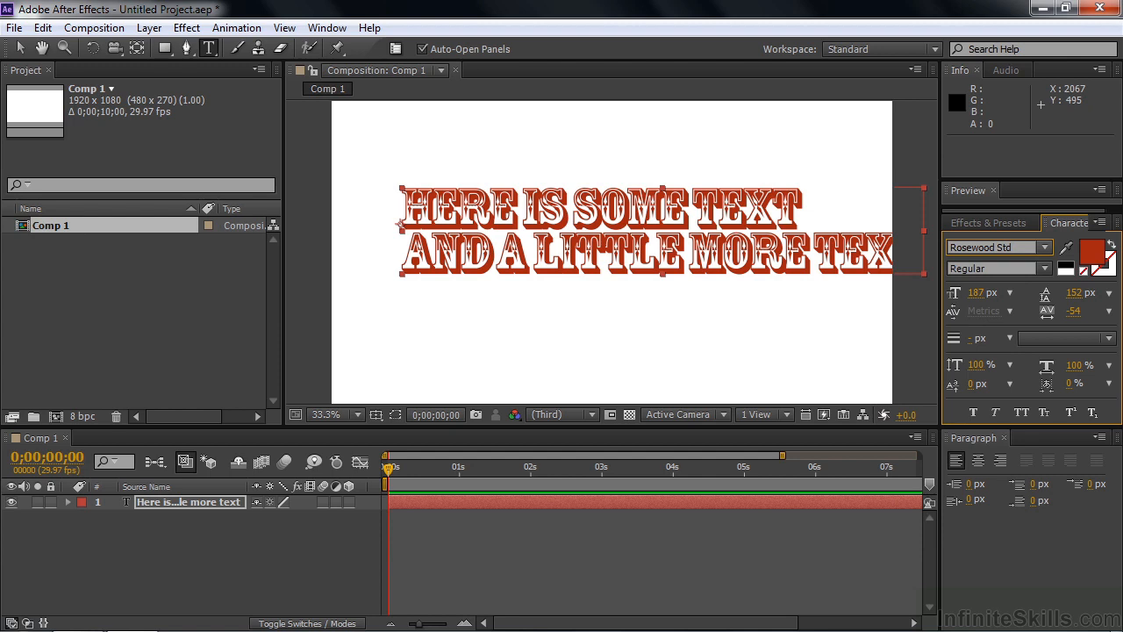
drag(1013, 247, 932, 251)
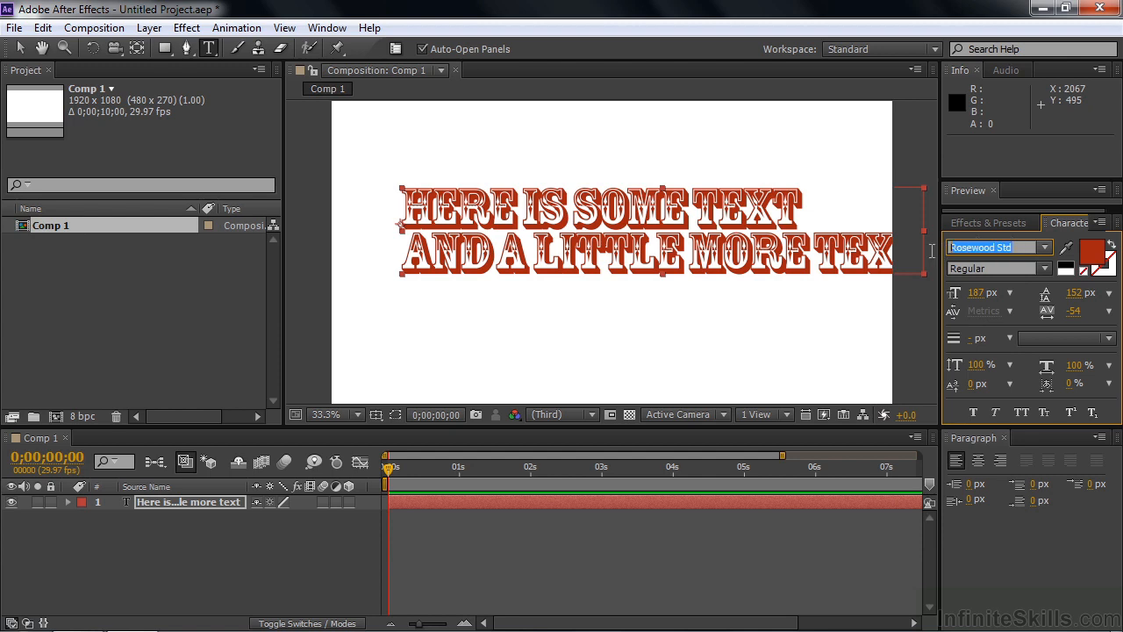
text(time)
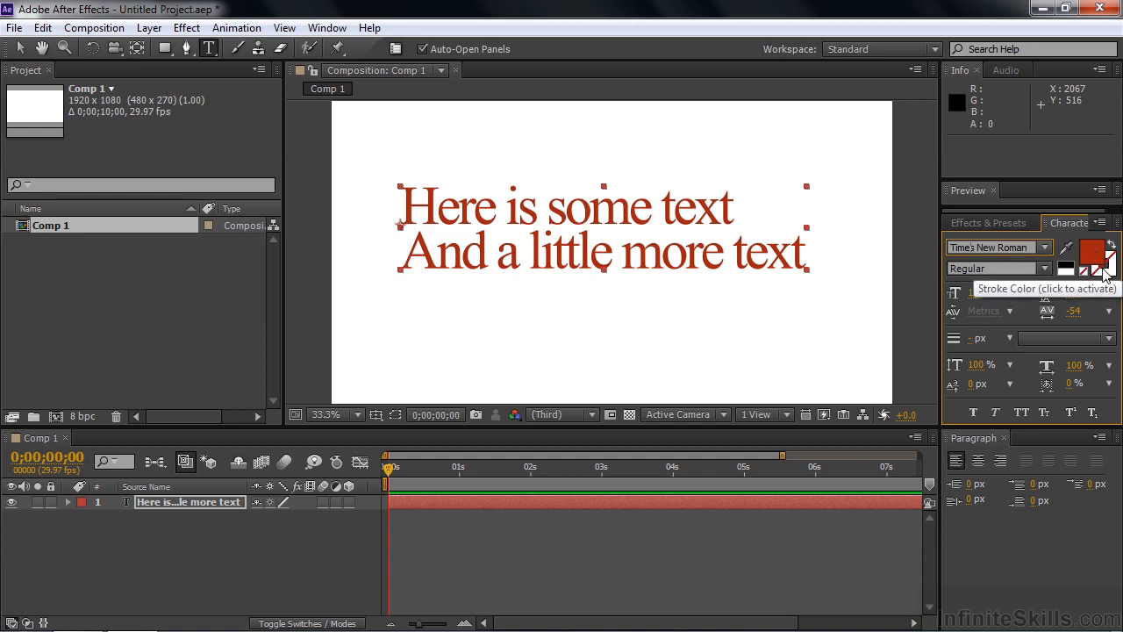
Set the text stroke colour to blue 1C2CA4
double_click(1102, 271)
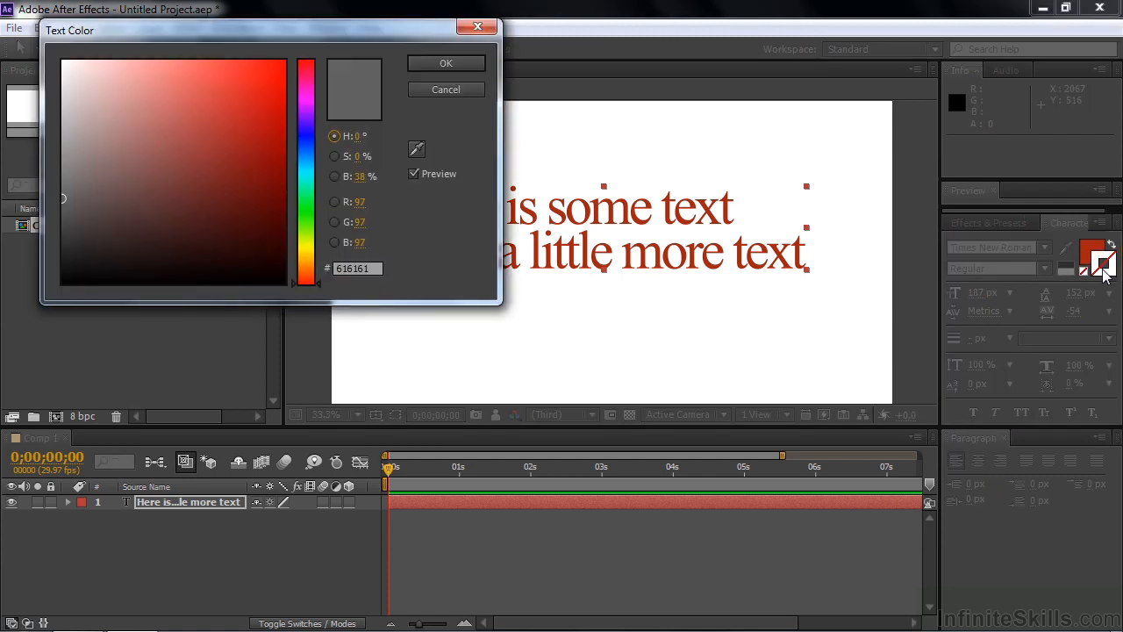
click(308, 138)
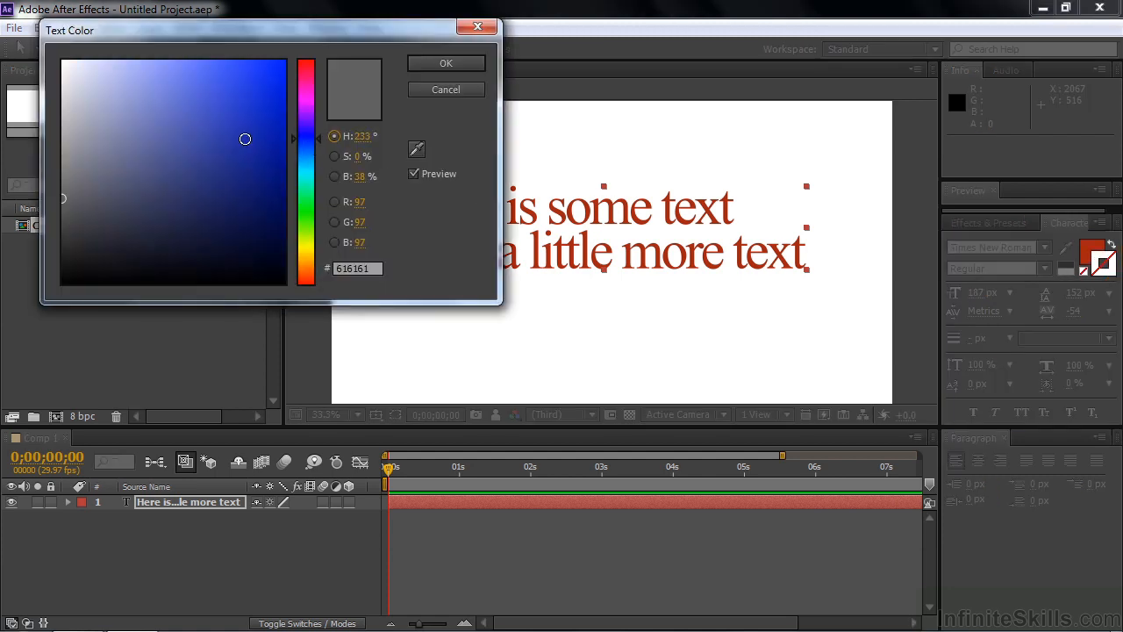
click(246, 140)
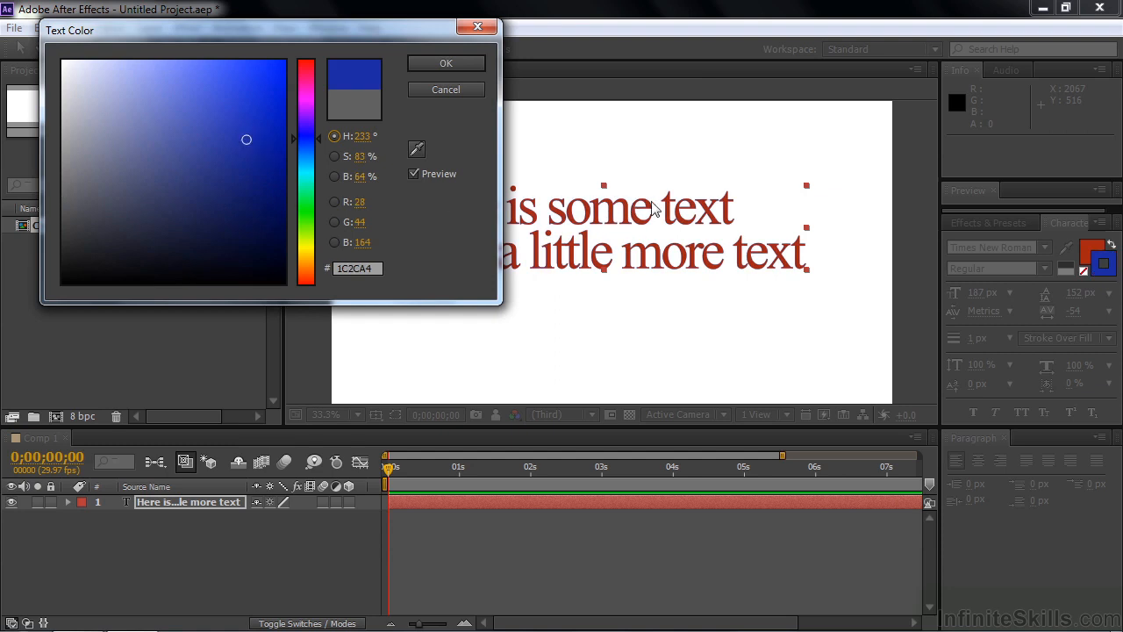
click(456, 62)
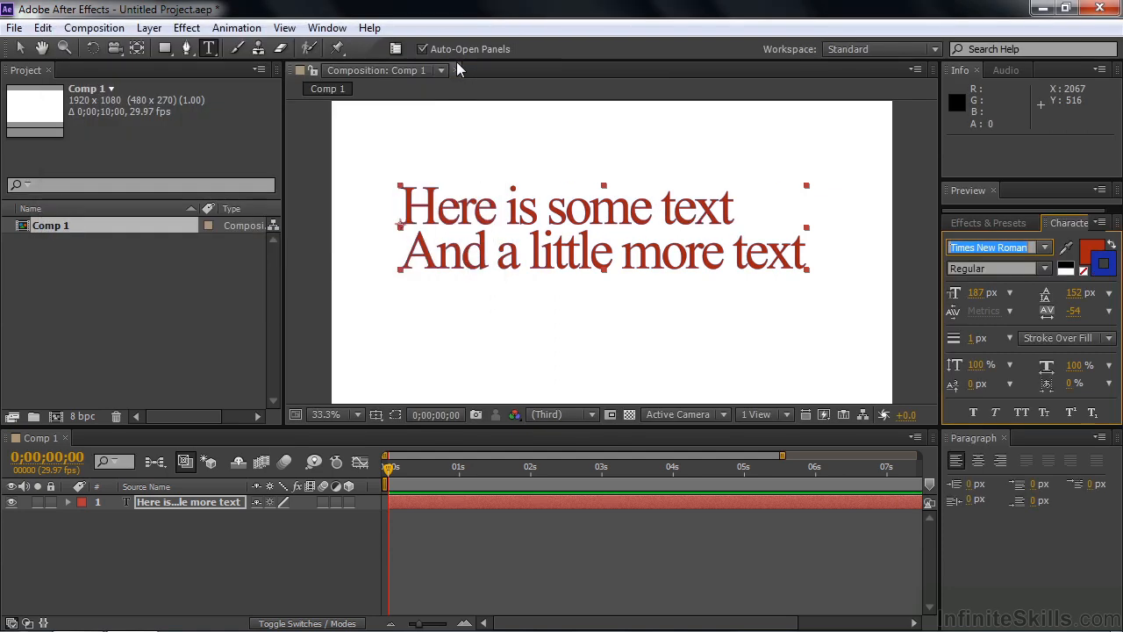
Set the stroke width to 2 px
click(974, 339)
text(2)
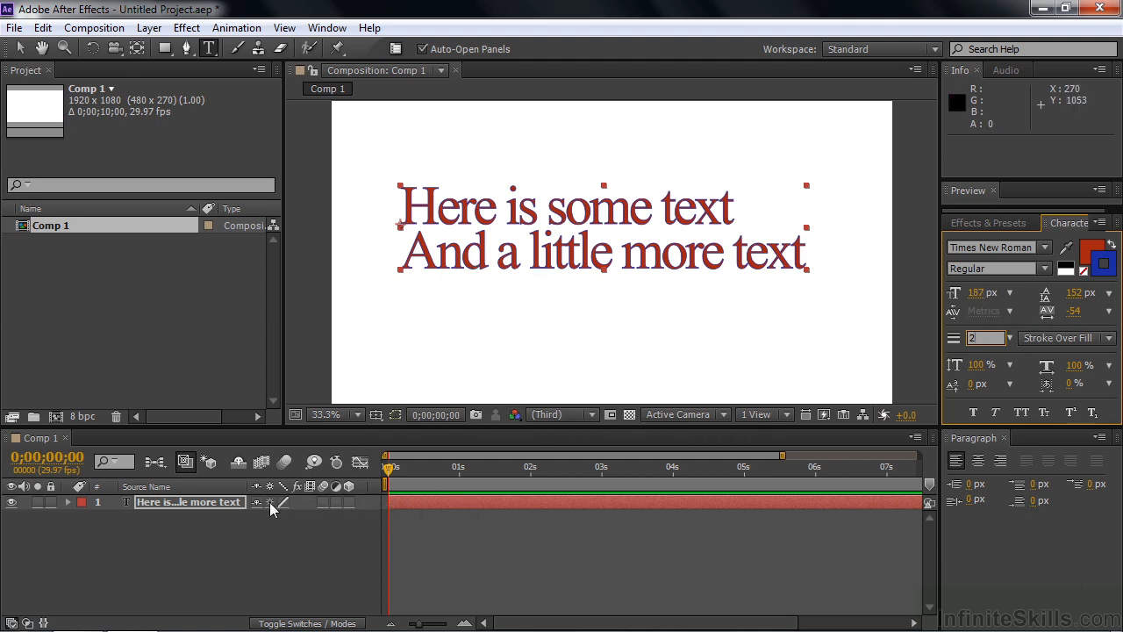
click(227, 501)
Scale the text layer to 301% and raise the font size to 467 px
key(s)
drag(291, 518, 467, 525)
drag(980, 294, 1118, 300)
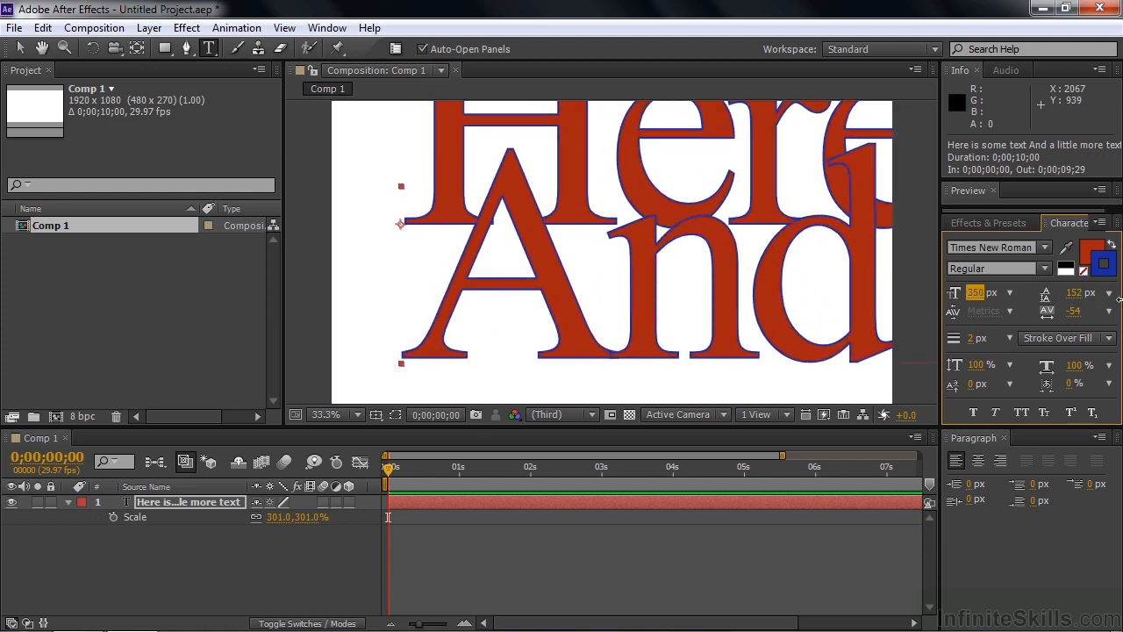
drag(976, 298, 1085, 297)
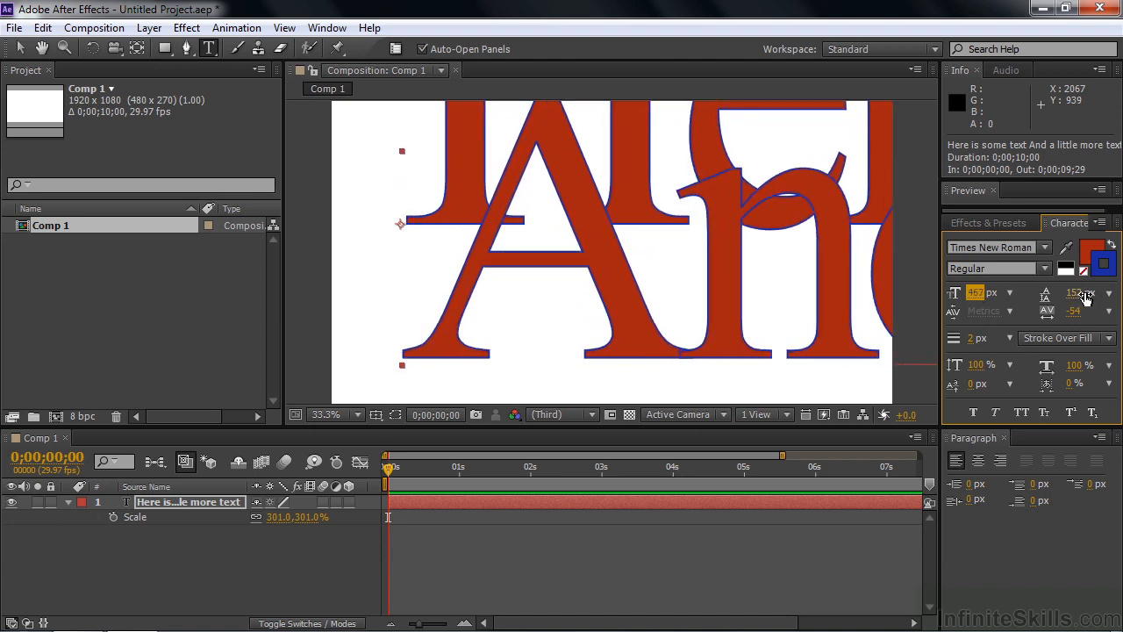
click(1108, 338)
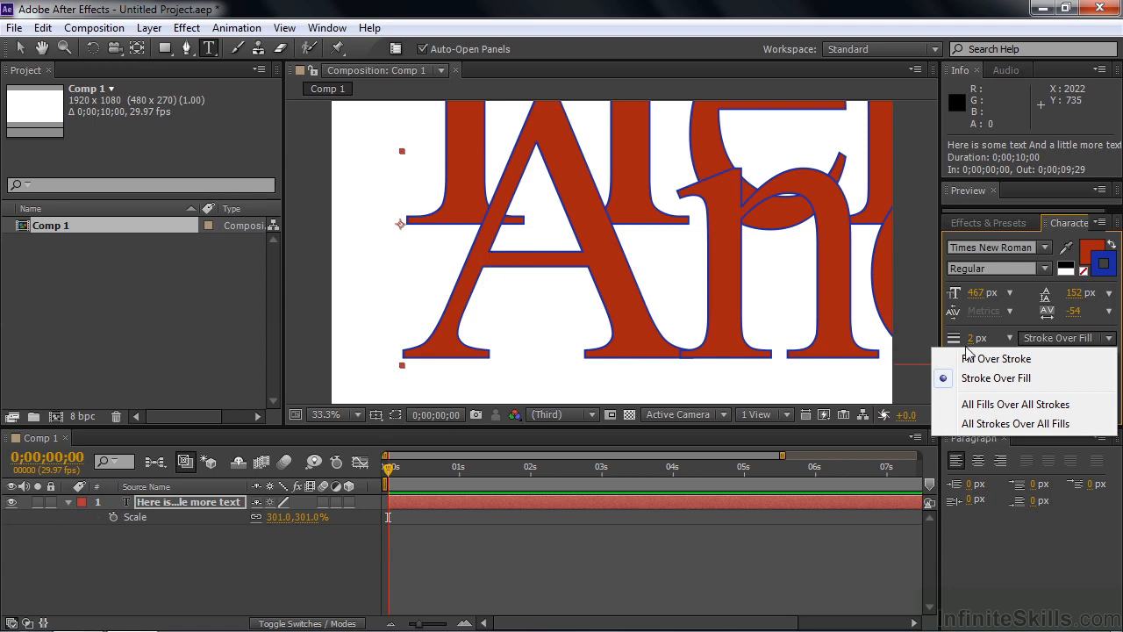
Try Fill Over Stroke, then set the text to 379 px with -162 tracking
click(1016, 361)
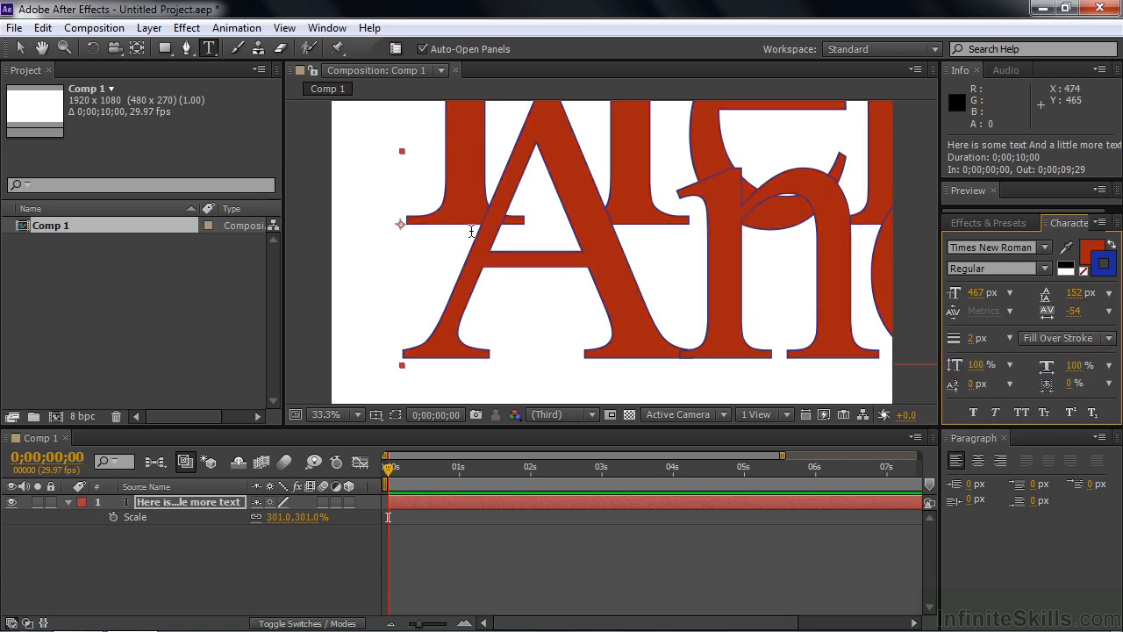
click(1107, 341)
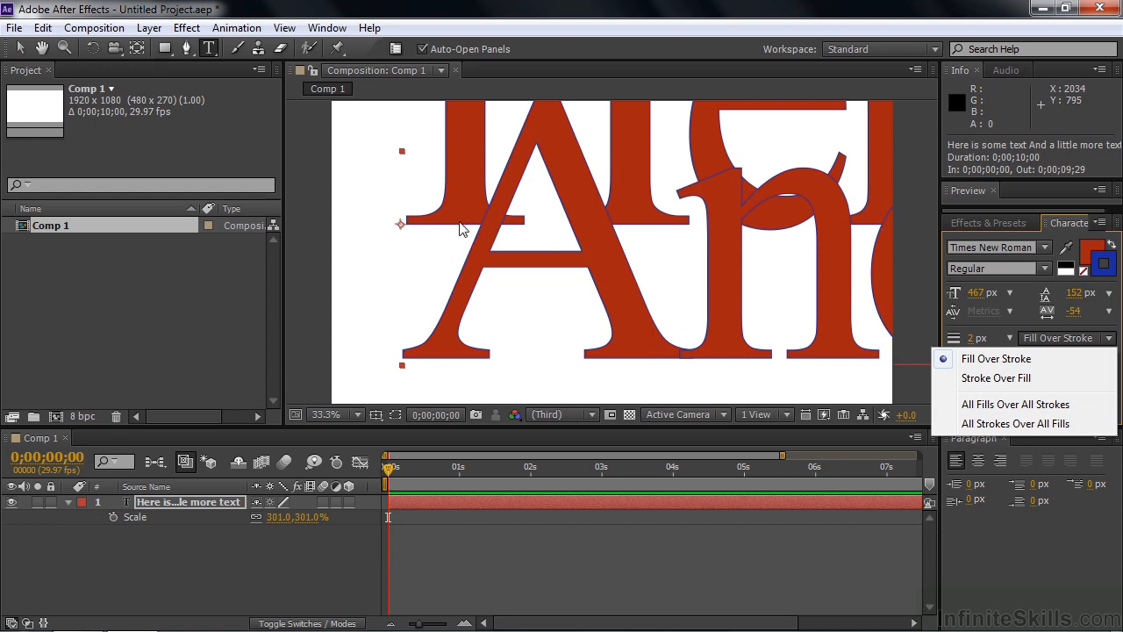
click(979, 295)
click(955, 301)
drag(973, 296, 743, 309)
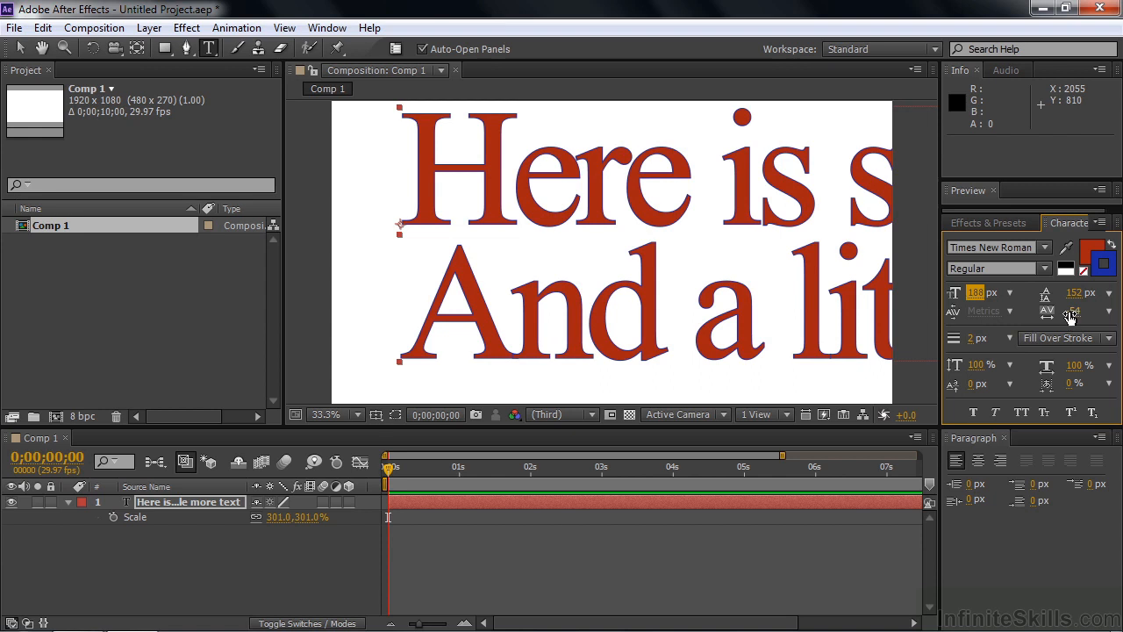
drag(1072, 317, 1119, 298)
drag(976, 292, 1016, 301)
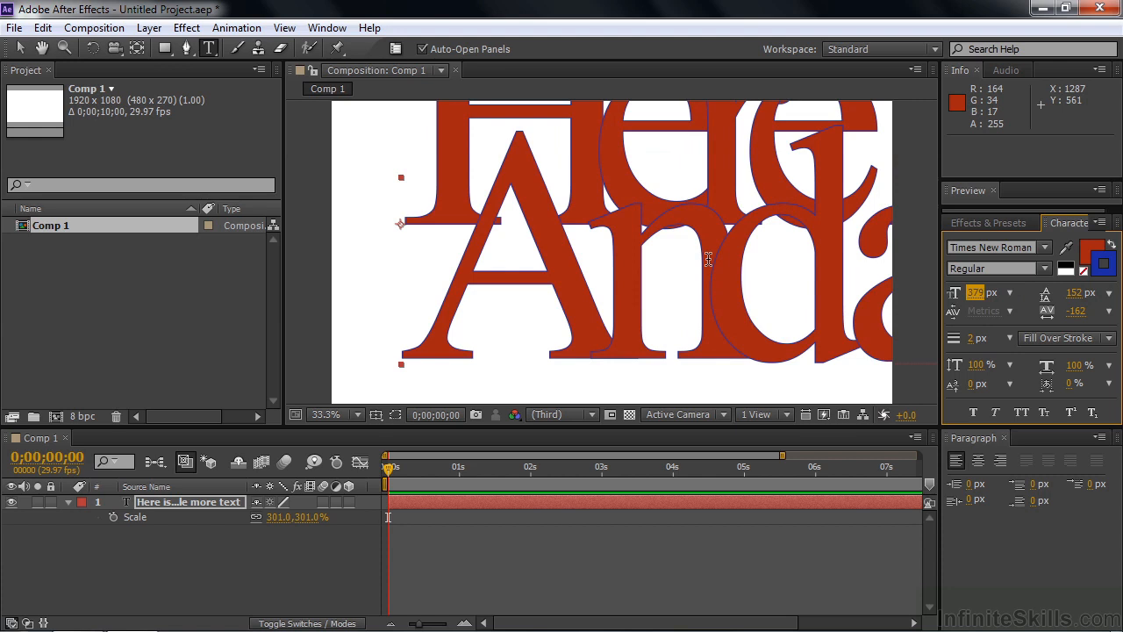
Cycle through All Fills Over All Strokes and All Strokes Over All Fills, ending on Stroke Over Fill
click(1110, 338)
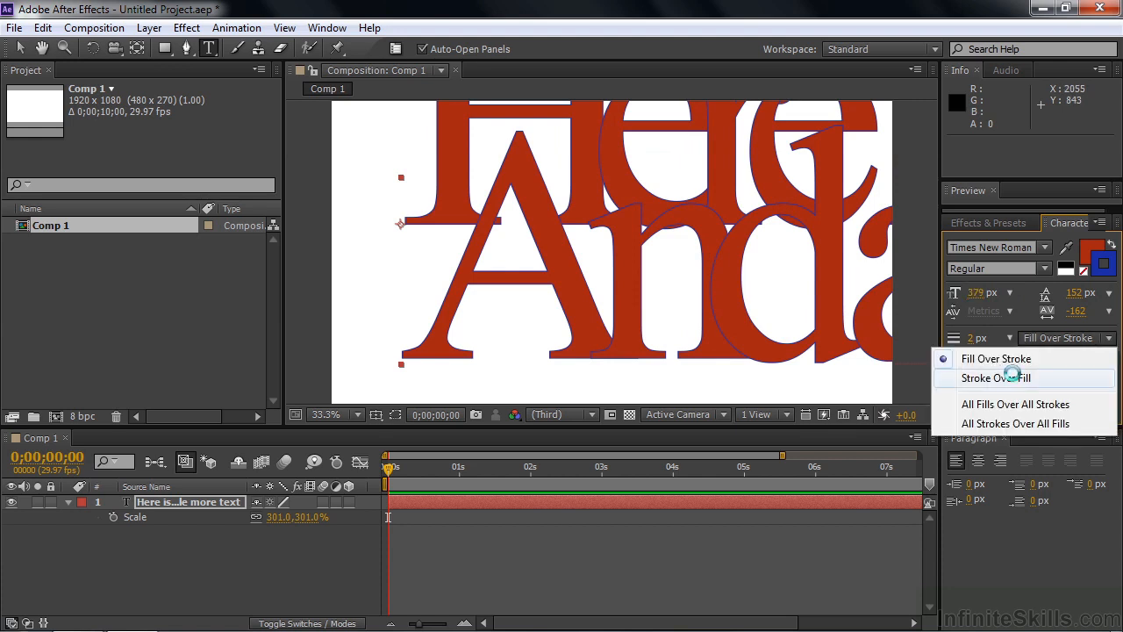
click(1014, 376)
click(1110, 338)
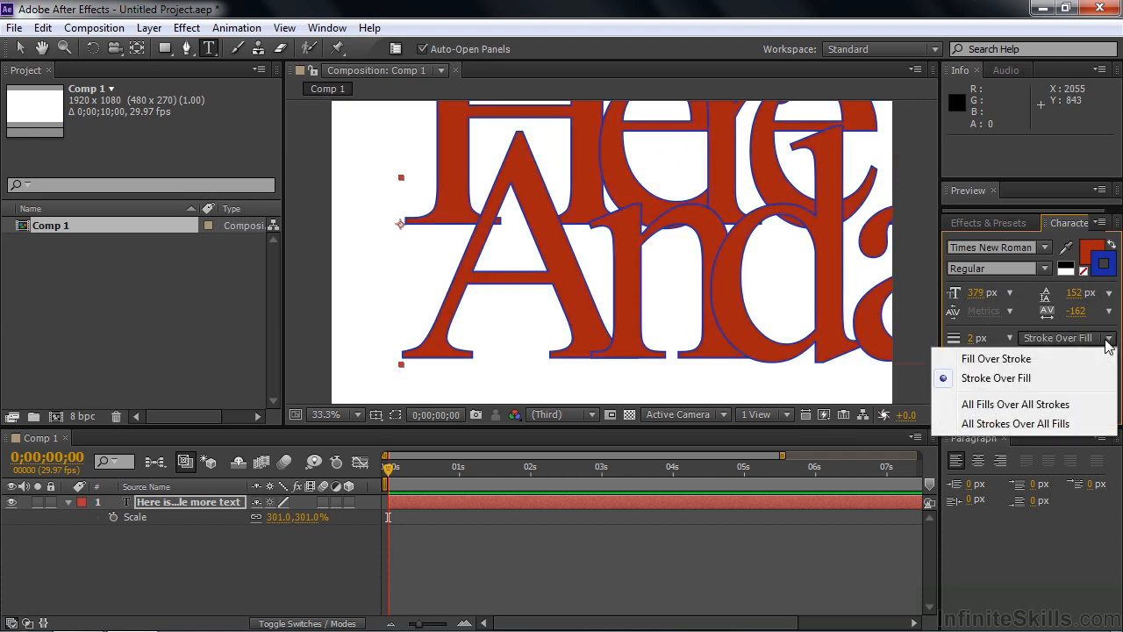
click(995, 404)
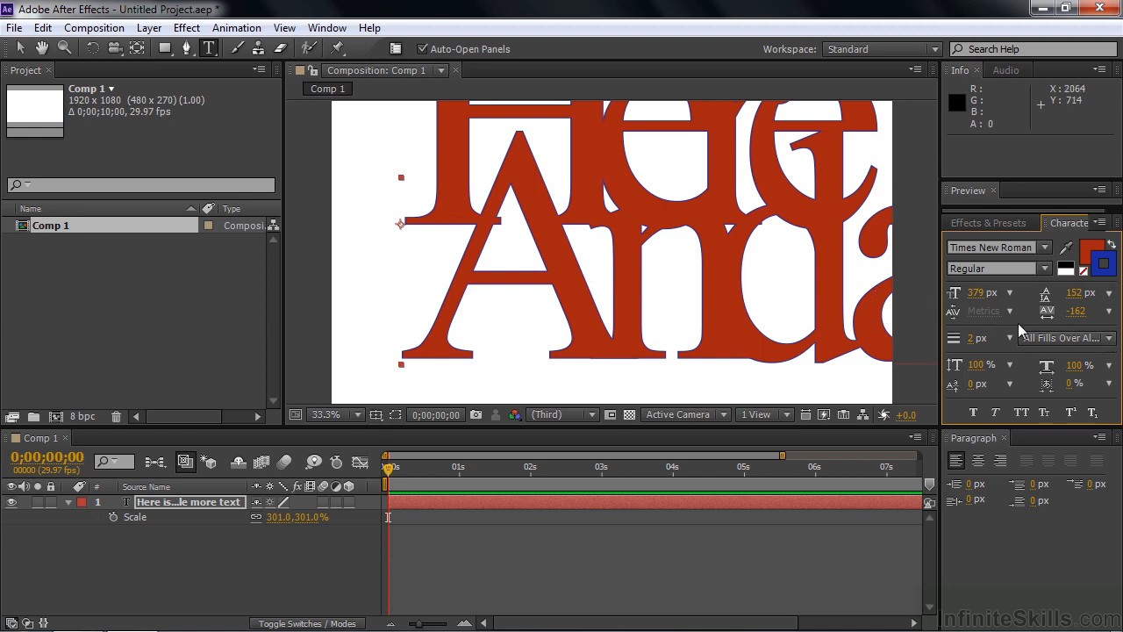
click(1110, 341)
click(987, 421)
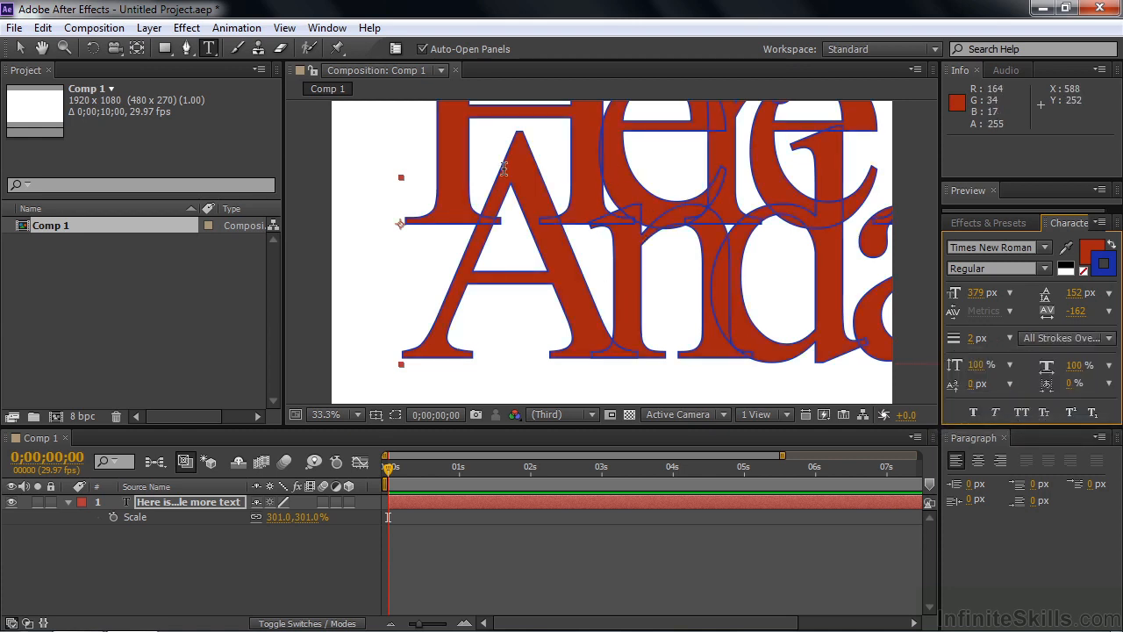
click(1107, 338)
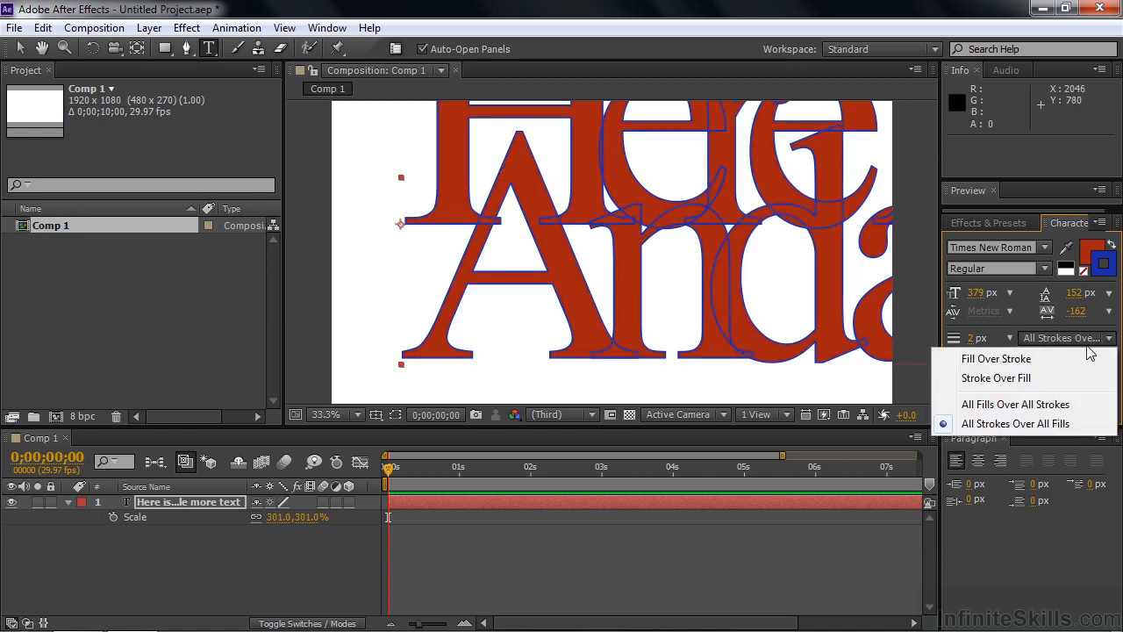
click(989, 379)
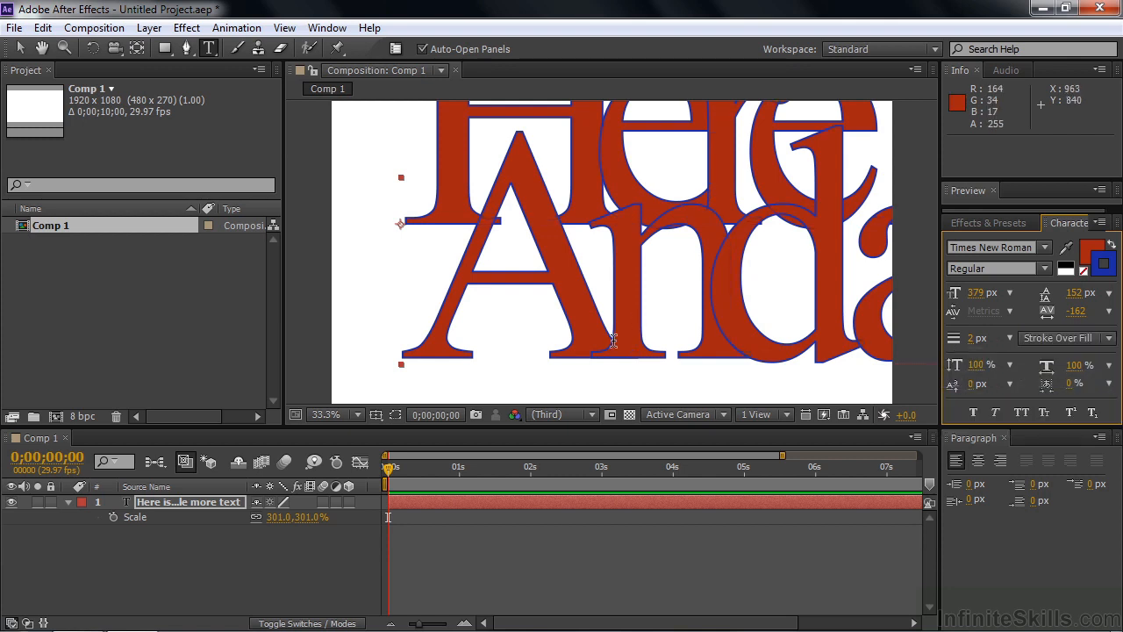
Scrub the font size down, fit the composition in view, then scrub it up to 426 px
drag(975, 292, 864, 308)
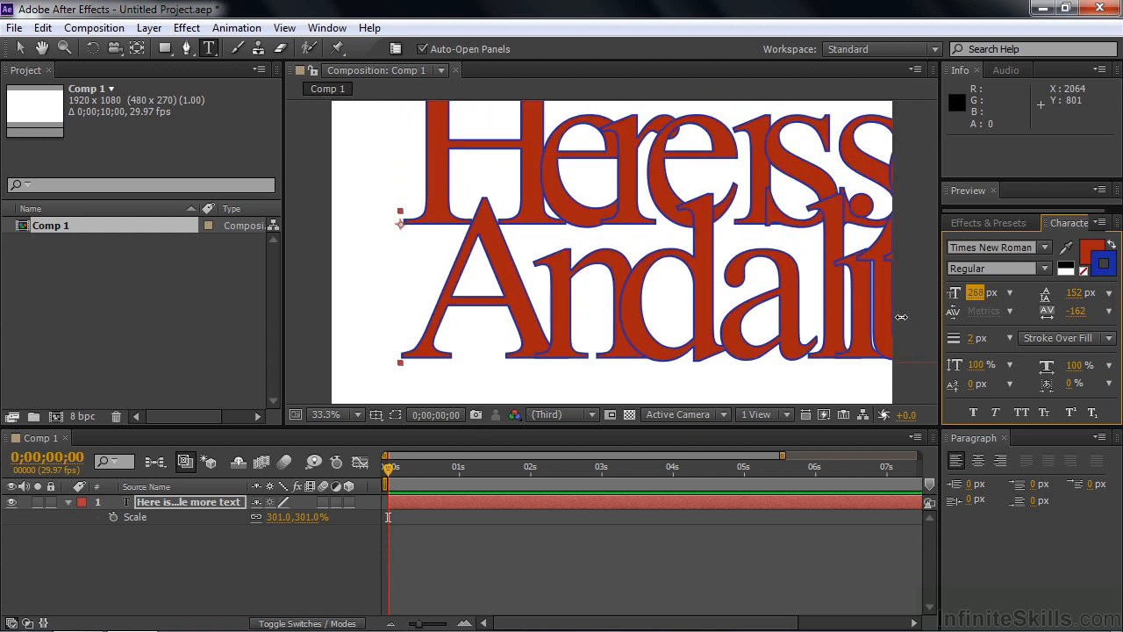
click(358, 415)
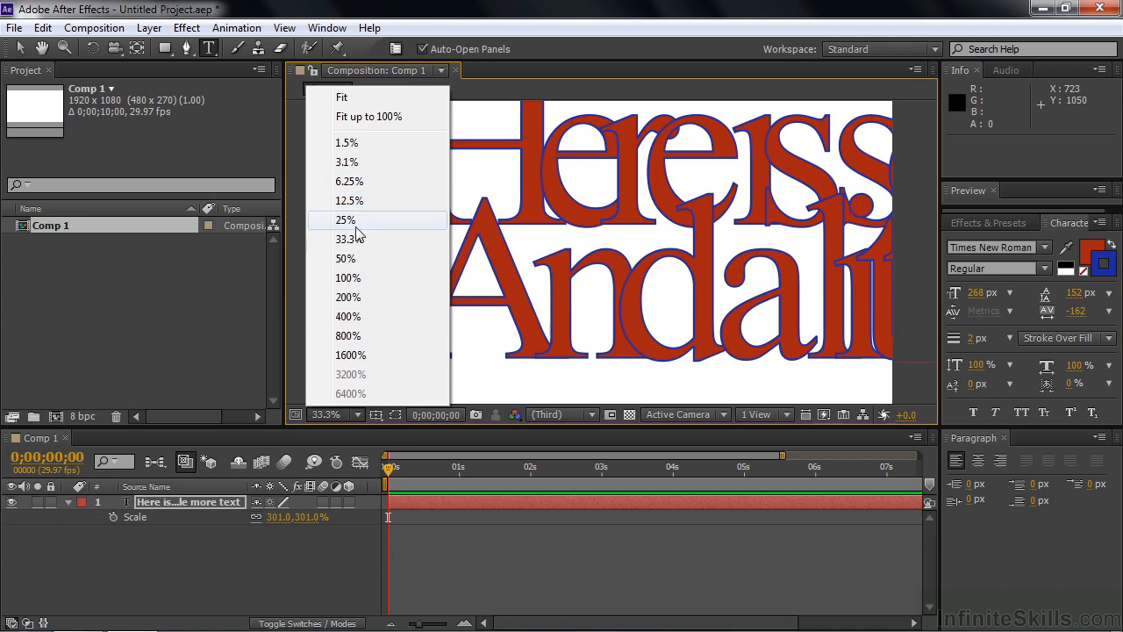
click(342, 97)
drag(976, 293, 995, 302)
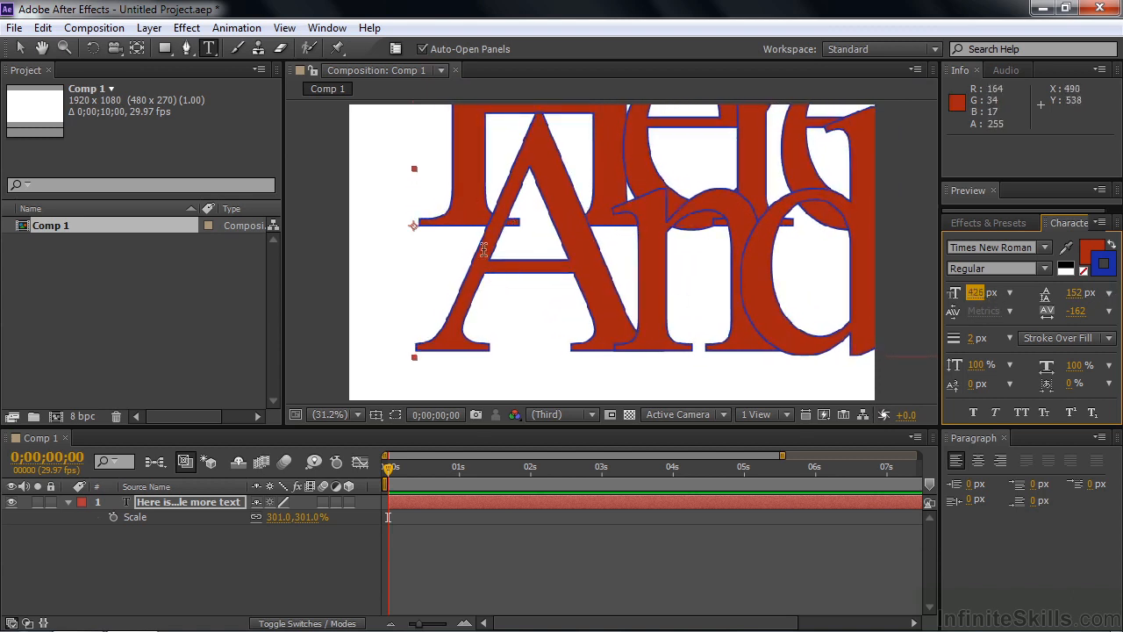
Check the 426 px text at 25%, 50% and Fit up to 100% magnification
click(358, 416)
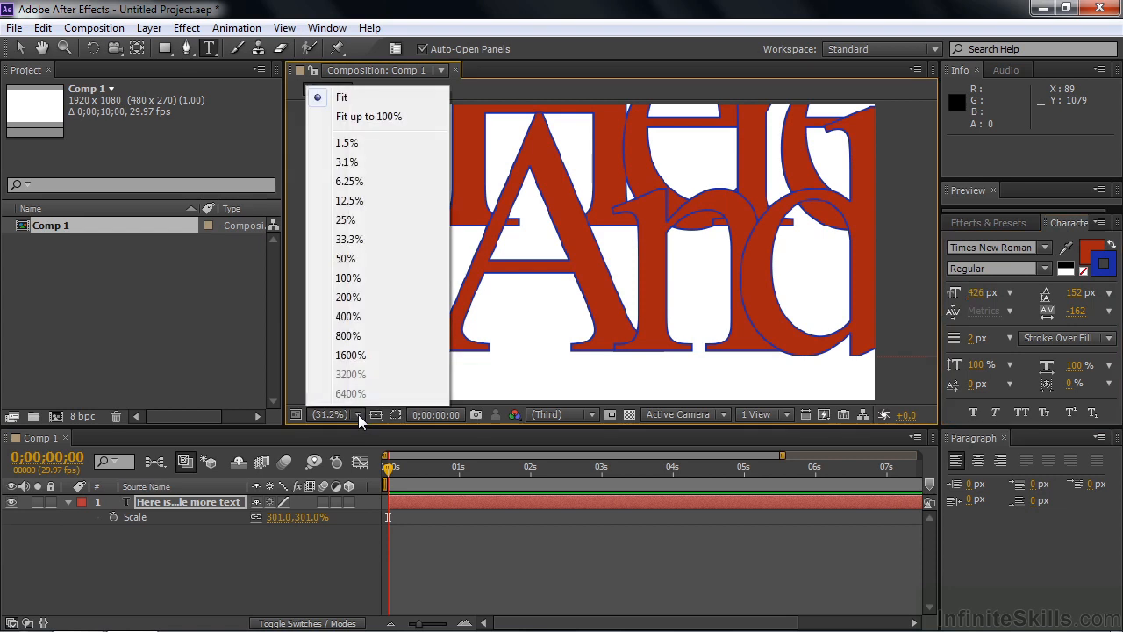
click(346, 221)
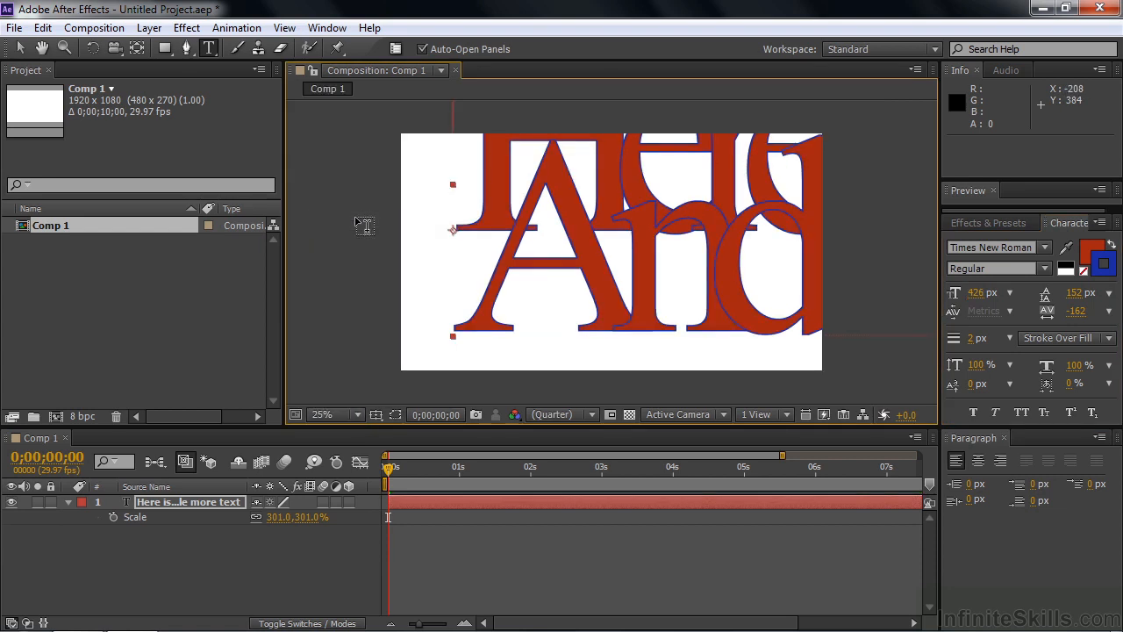
click(357, 416)
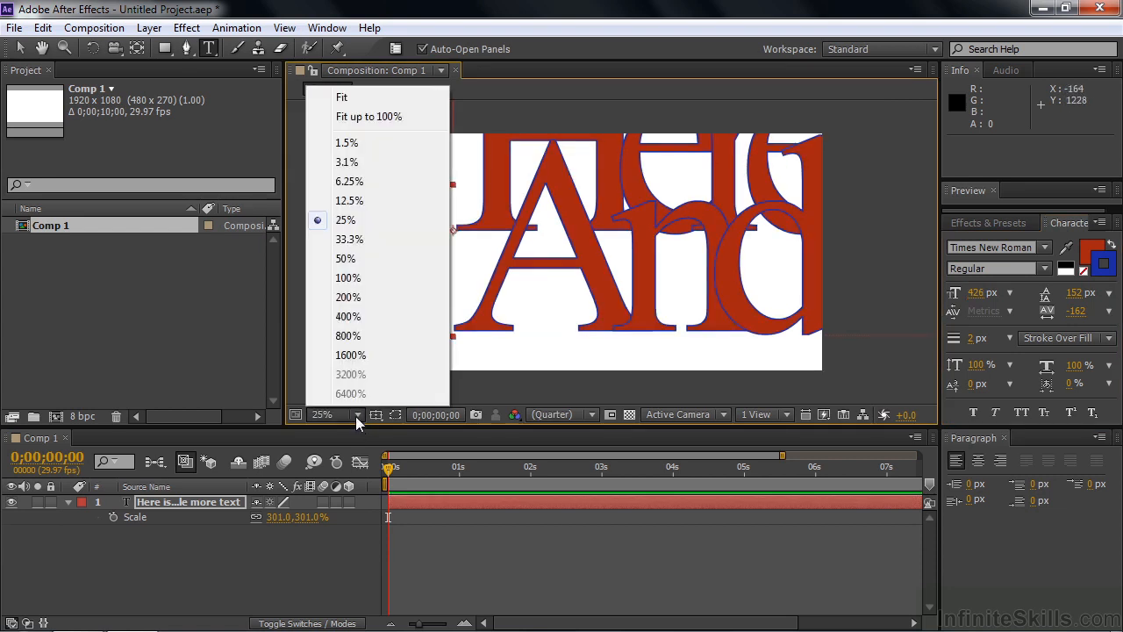
click(350, 258)
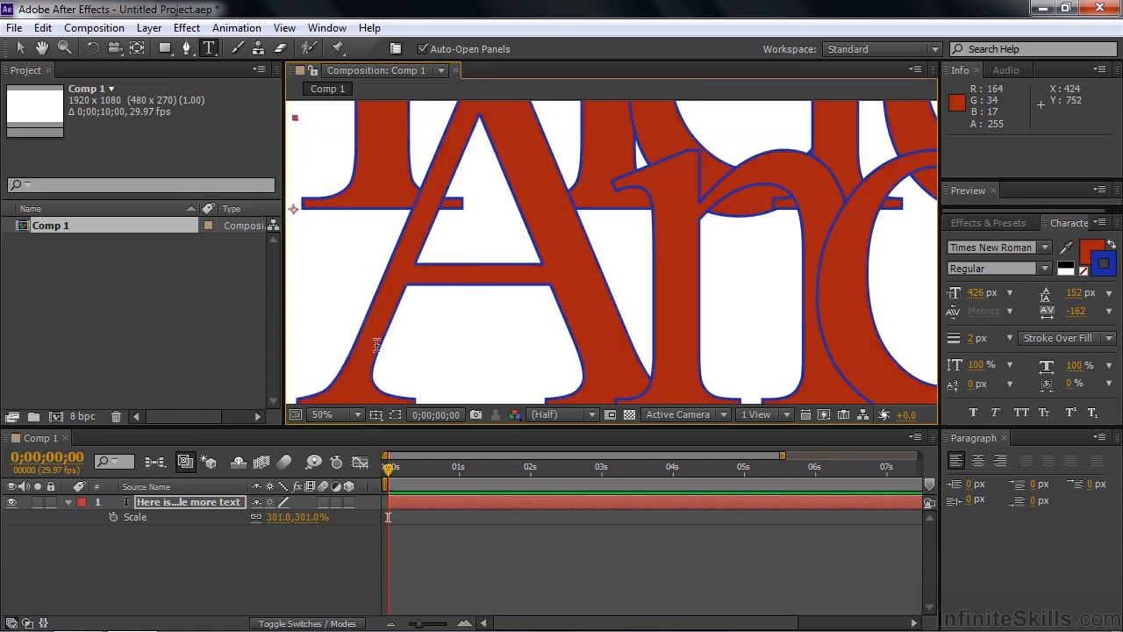
click(358, 416)
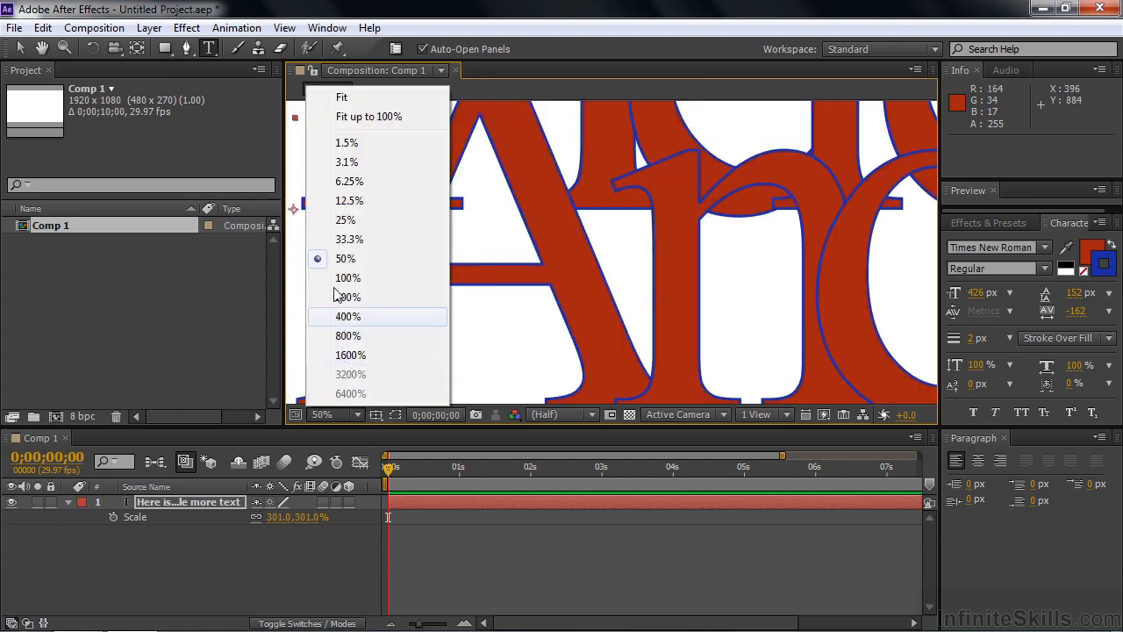
click(351, 114)
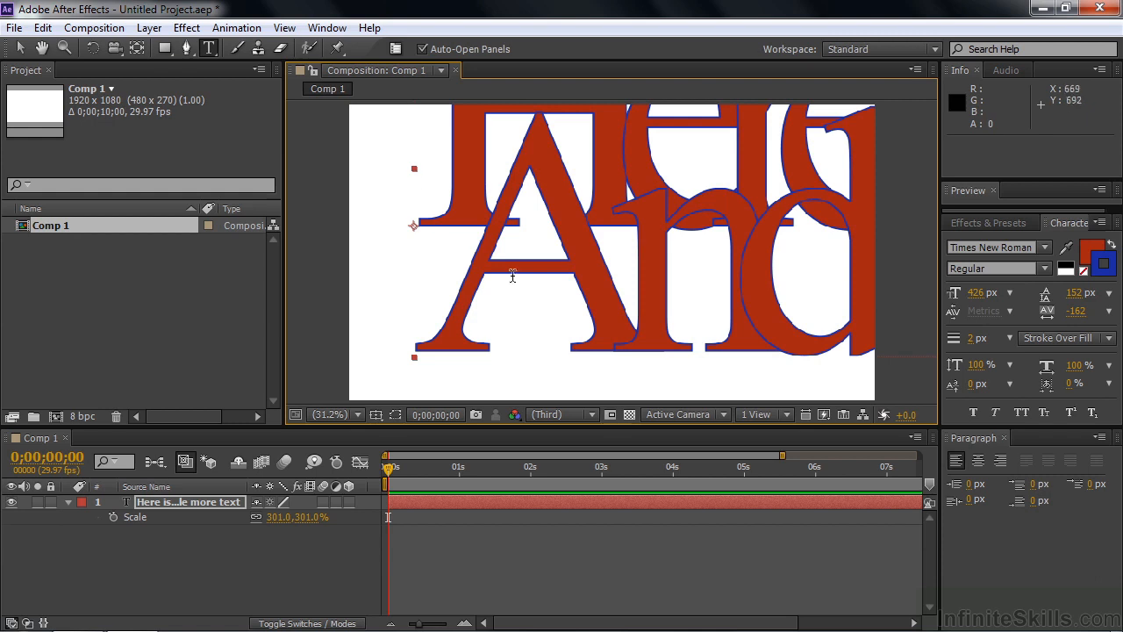
click(358, 415)
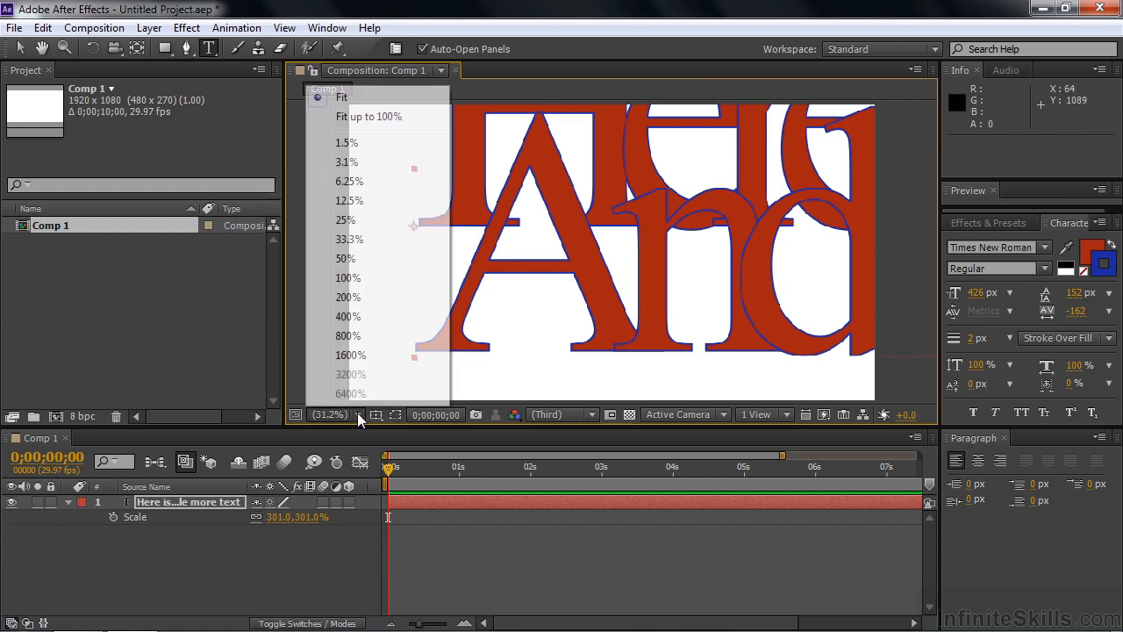
At 33.3% view, shrink the text to 83 px and tighten leading from 152 to 70 px
click(351, 239)
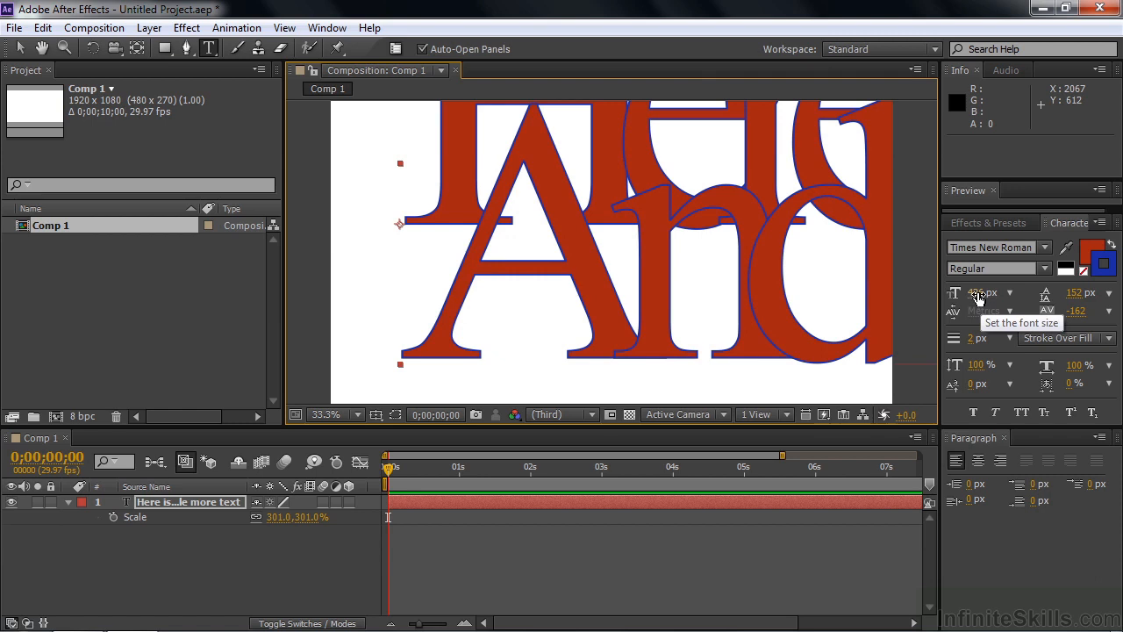
drag(978, 298, 716, 330)
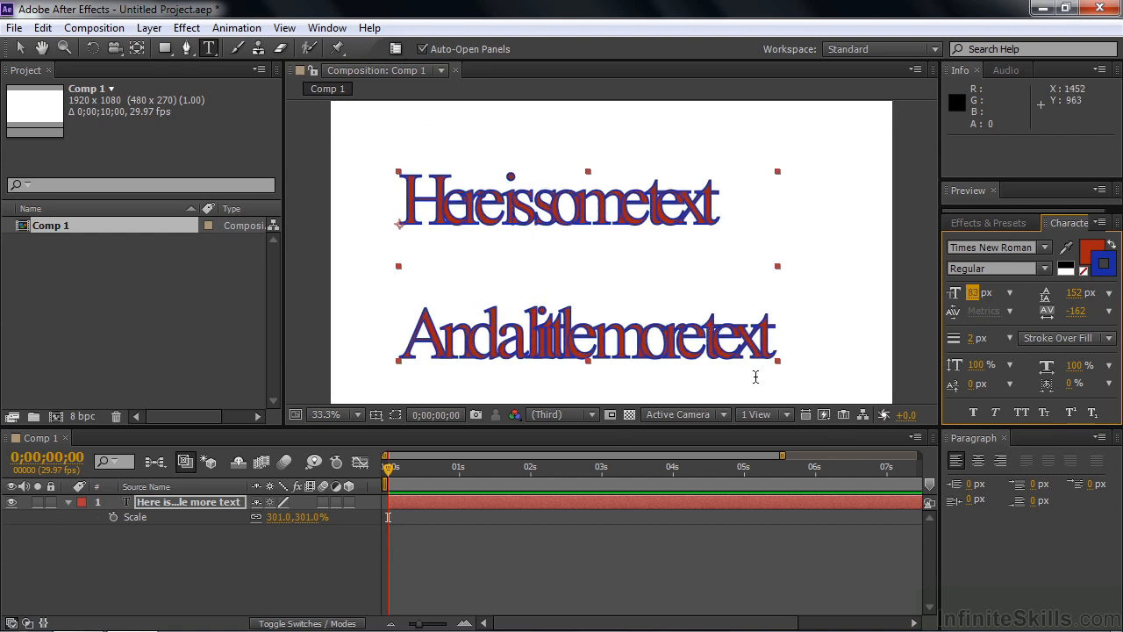
drag(1075, 293, 430, 332)
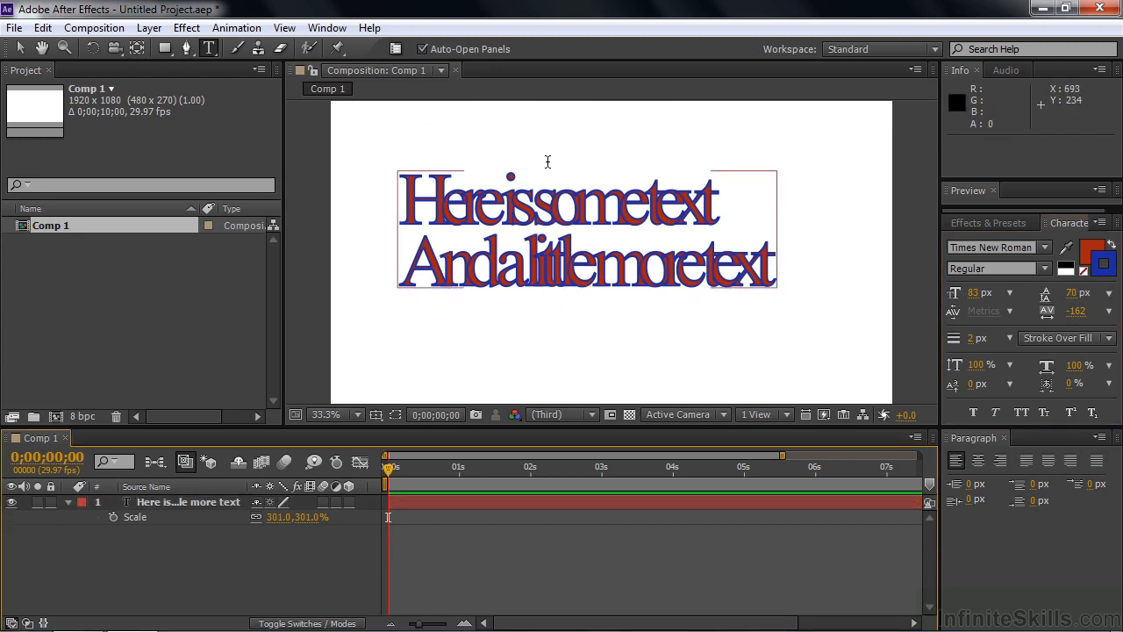
Discard a stray canvas text layer, then add an empty Text 1 layer via New > Text
click(401, 341)
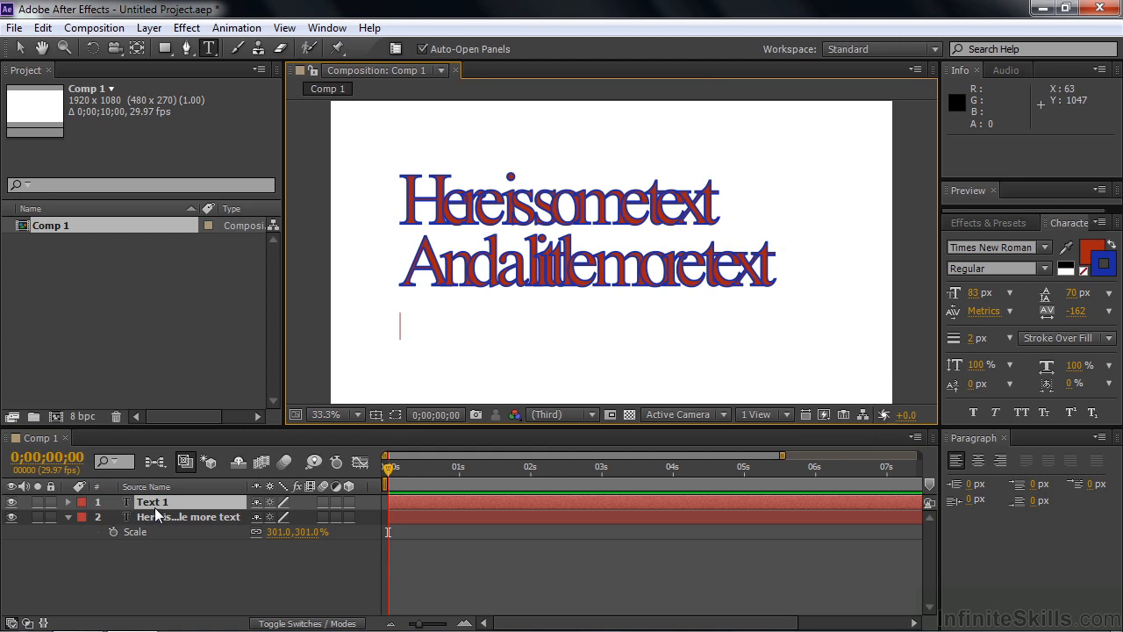
click(155, 516)
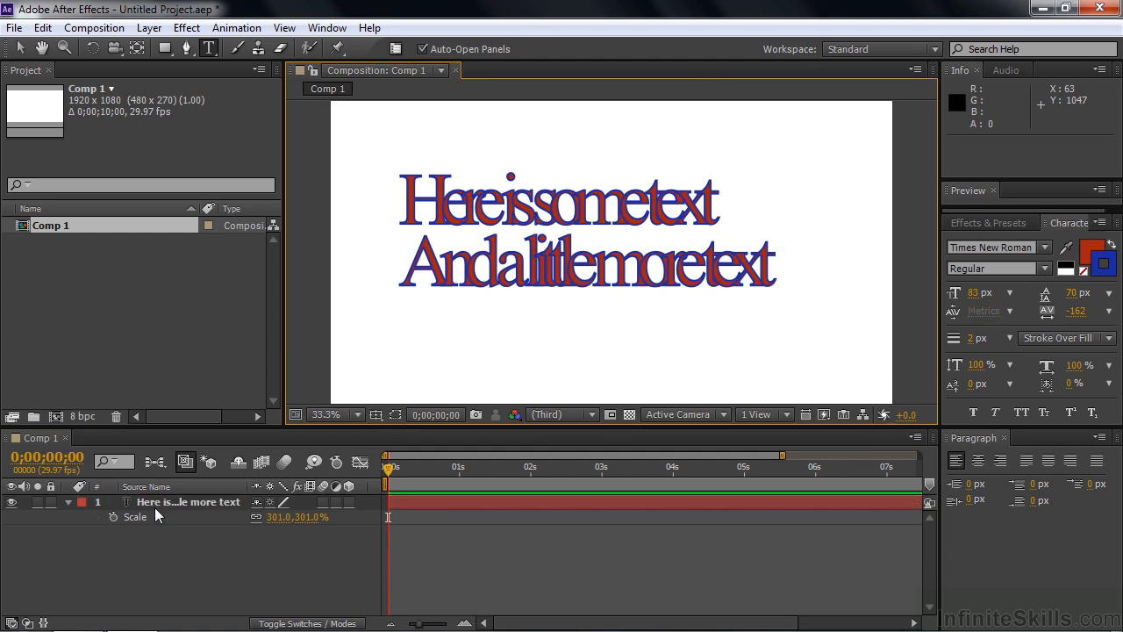
right_click(180, 555)
mouse_move(284, 371)
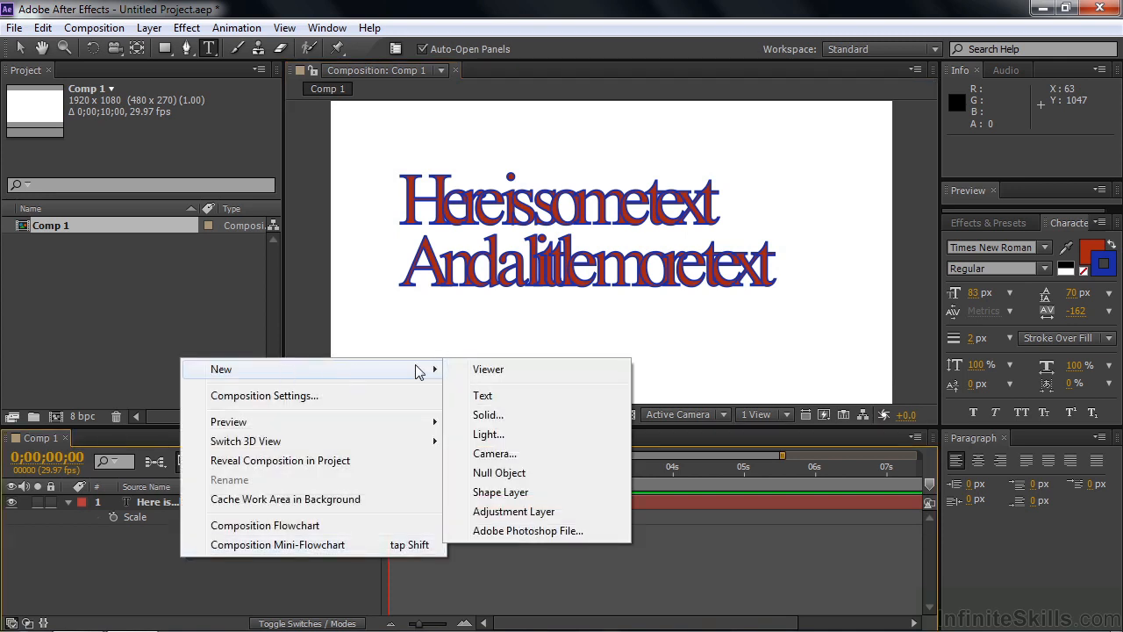
click(512, 395)
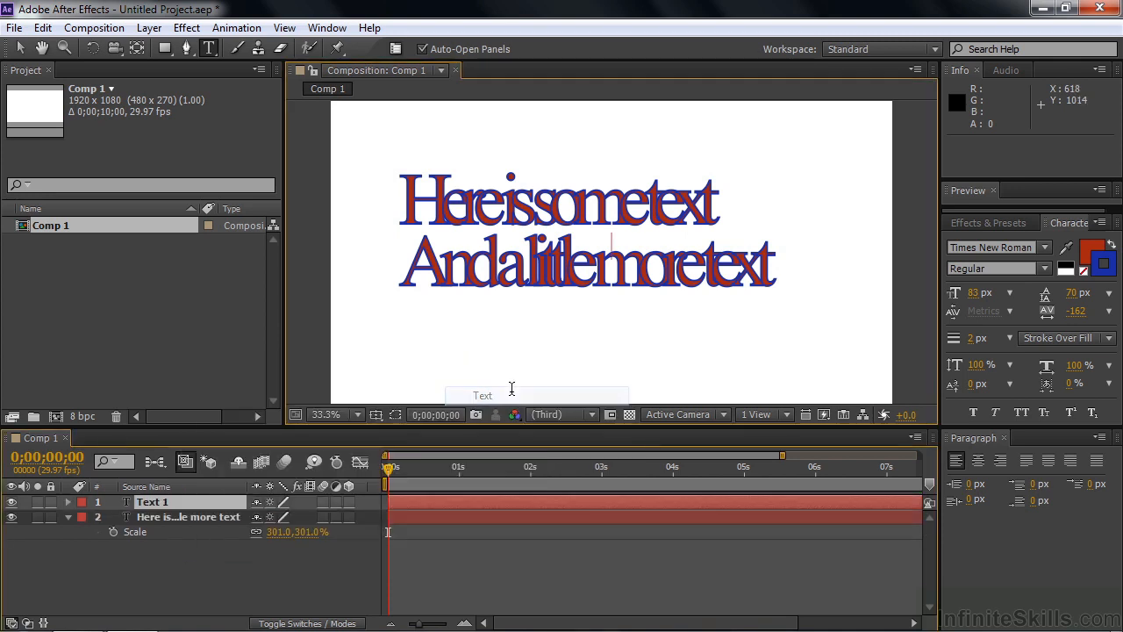
Set the new text's fill colour to green and type 'Here is some text' in the viewer
click(1092, 250)
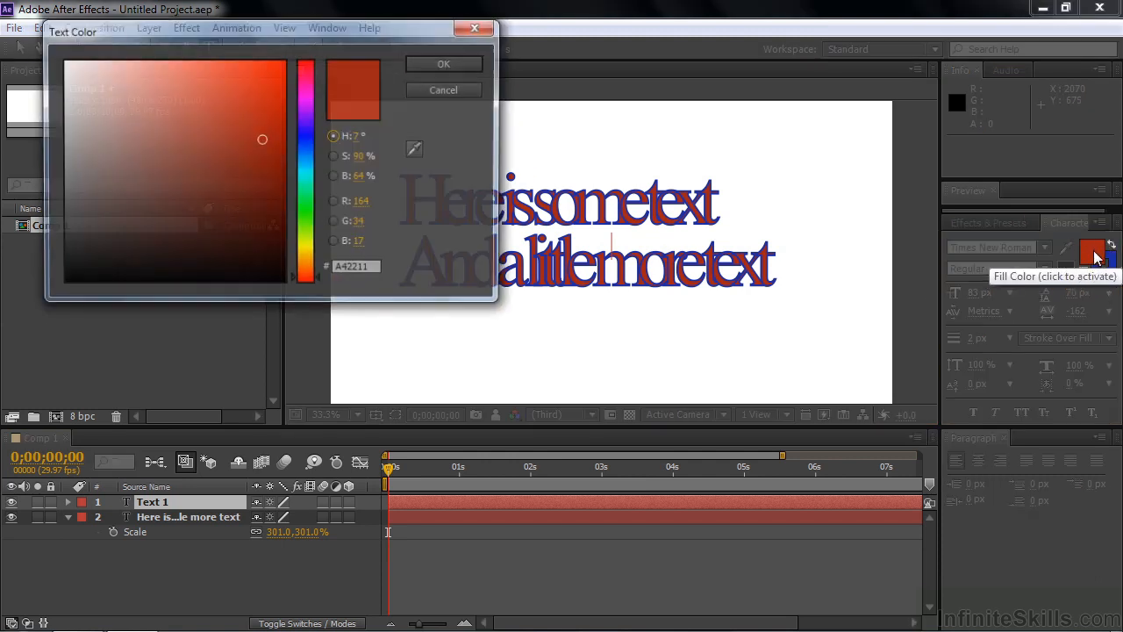
click(308, 208)
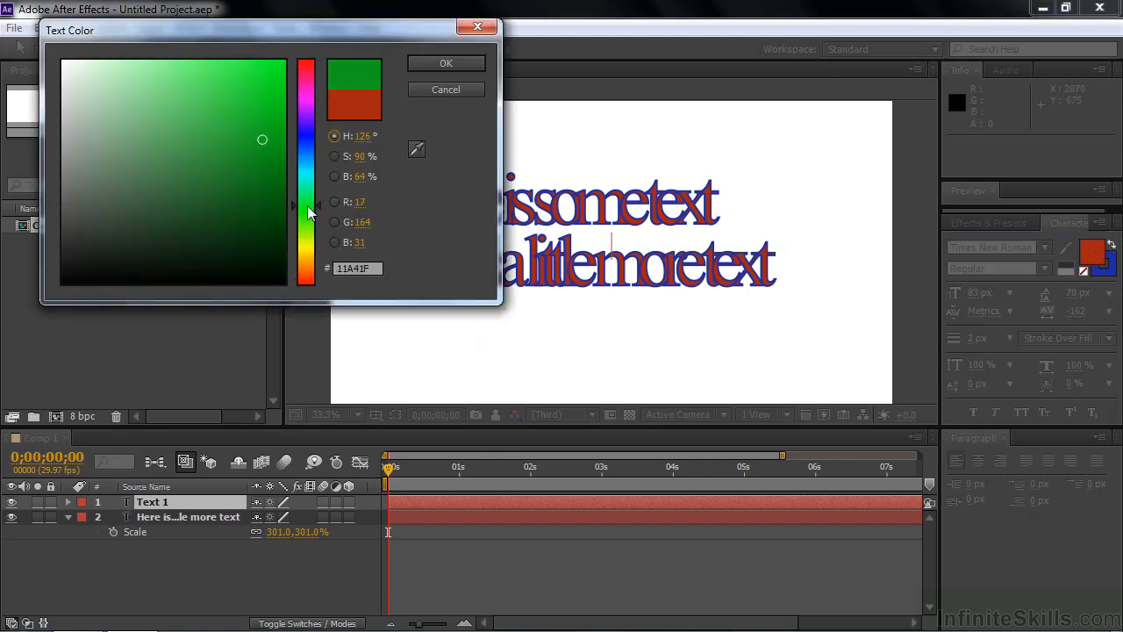
click(457, 68)
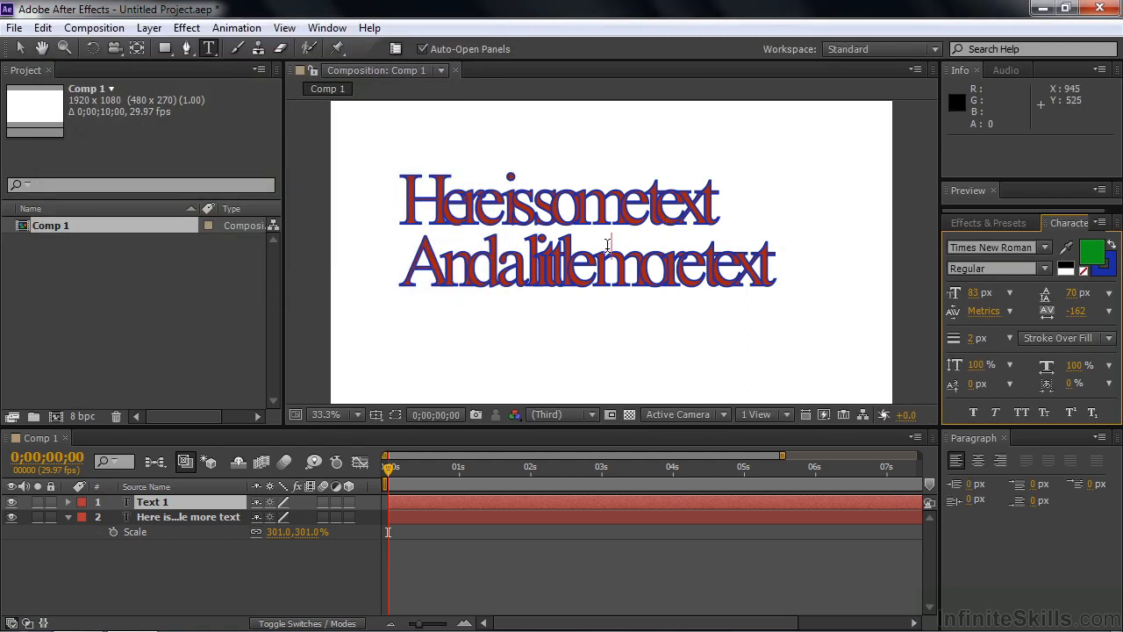
text(Here is some text)
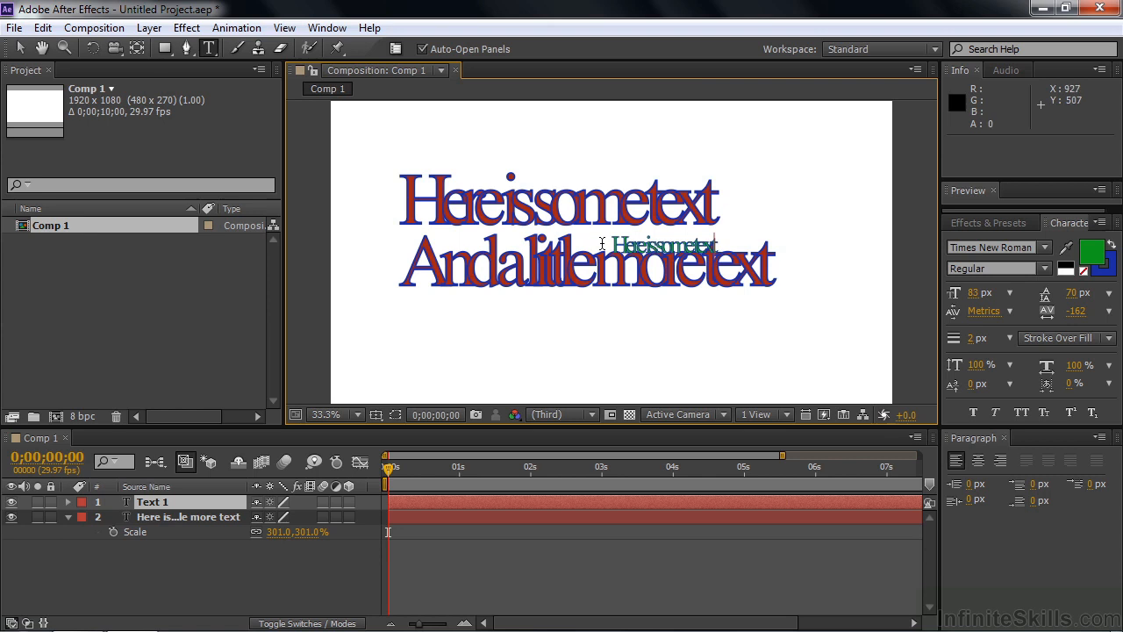
Set the green line's tracking to -55, move it below the red lines, and enlarge it
click(149, 504)
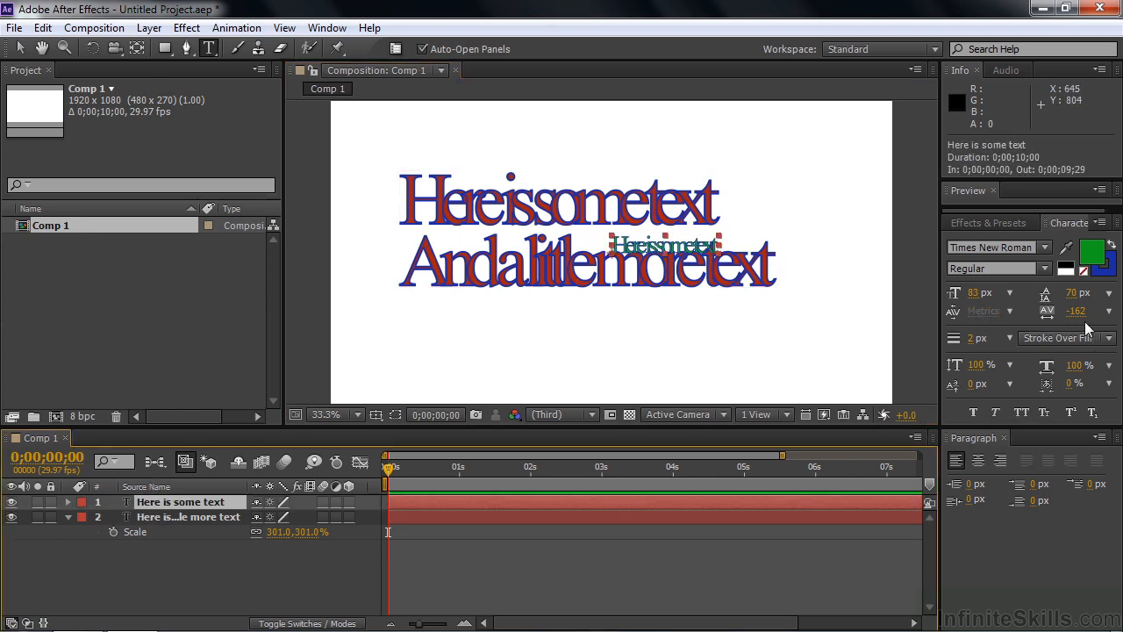
drag(1085, 311, 1119, 307)
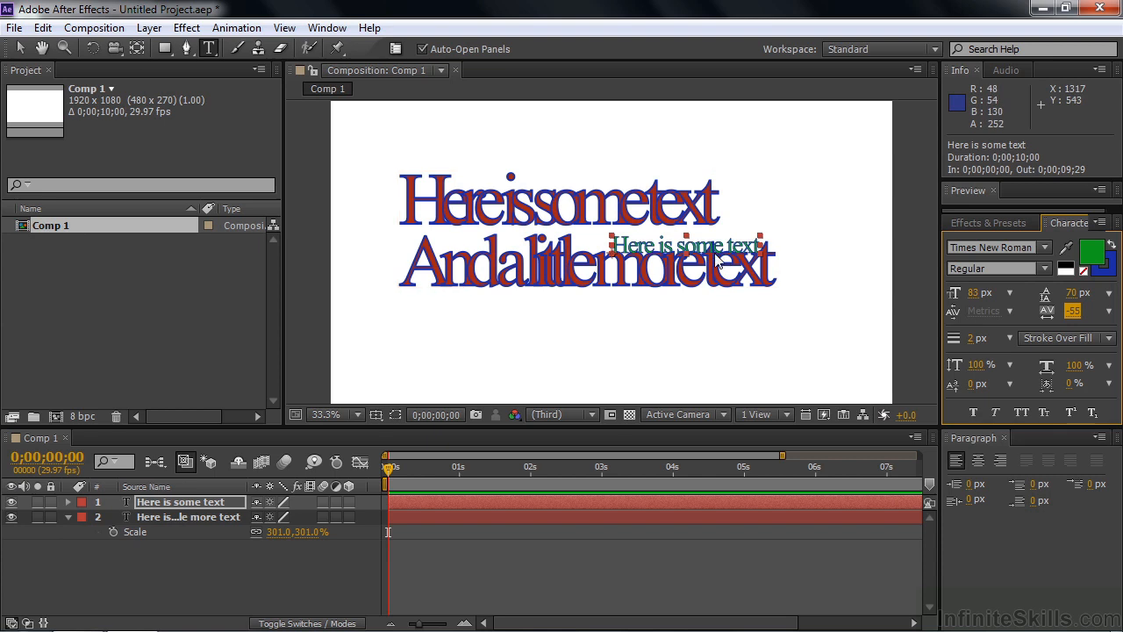
drag(699, 259, 551, 361)
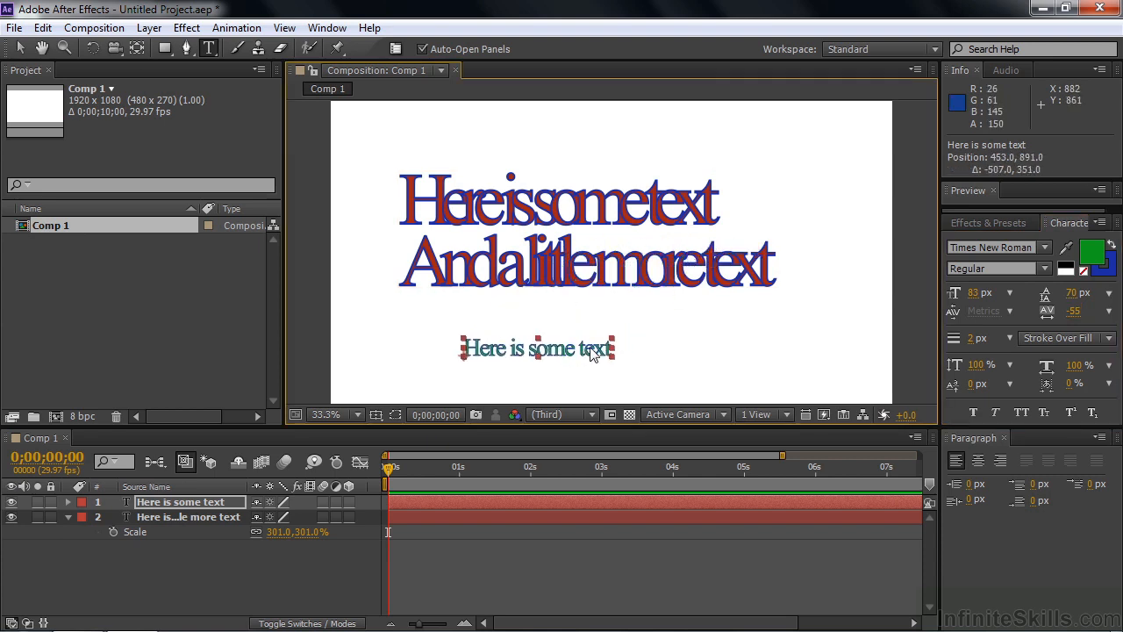
drag(614, 343, 736, 309)
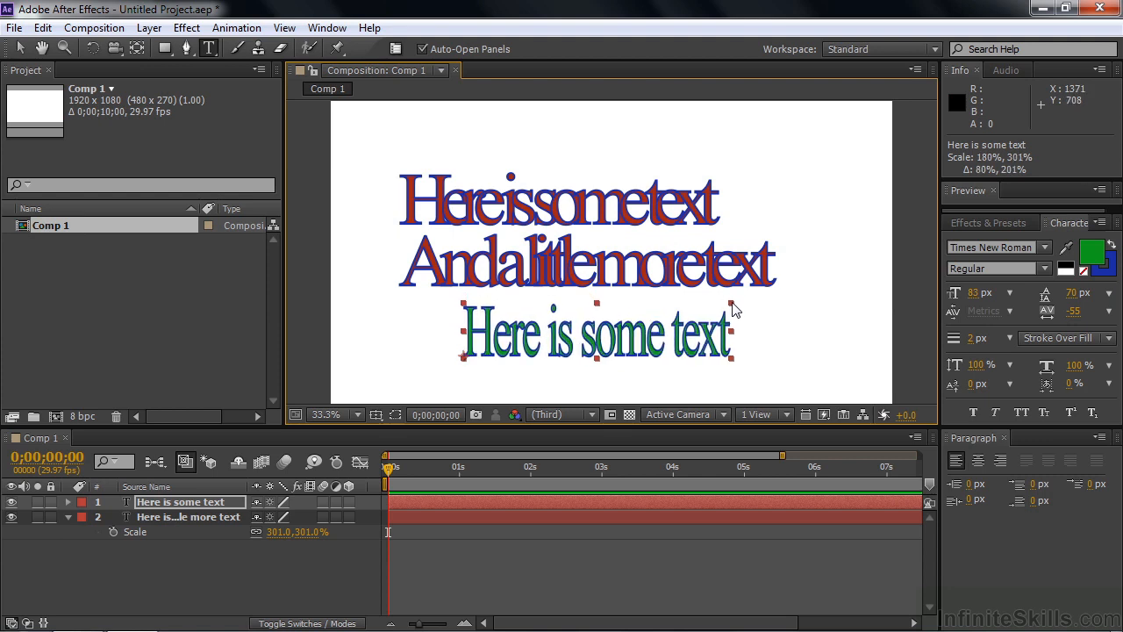